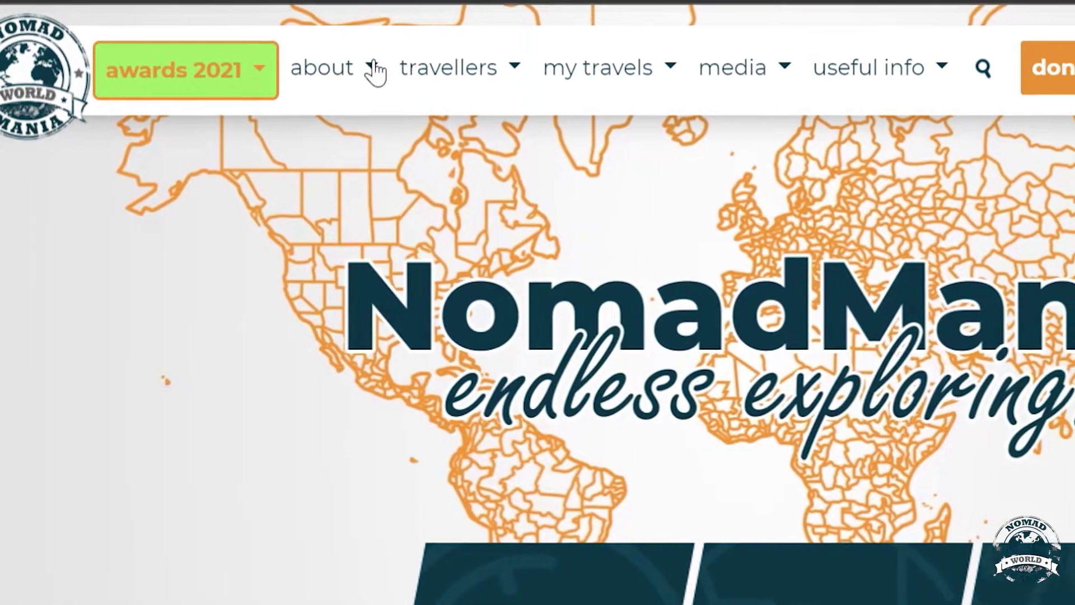
Browse the travellers, my travels, media and useful info menus, then show the site language list.
left_click(389, 71)
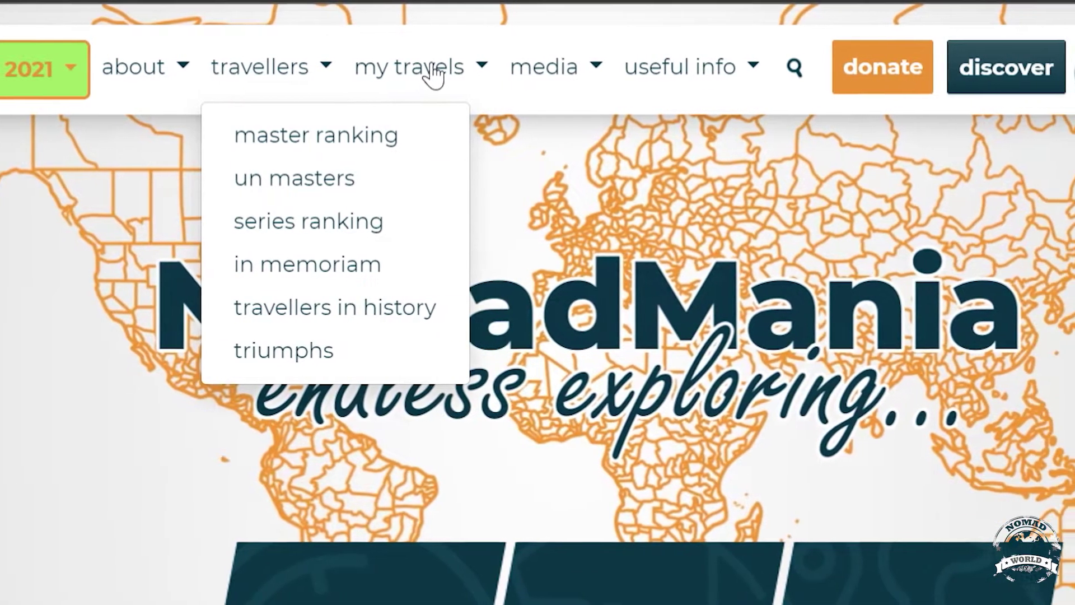
left_click(527, 68)
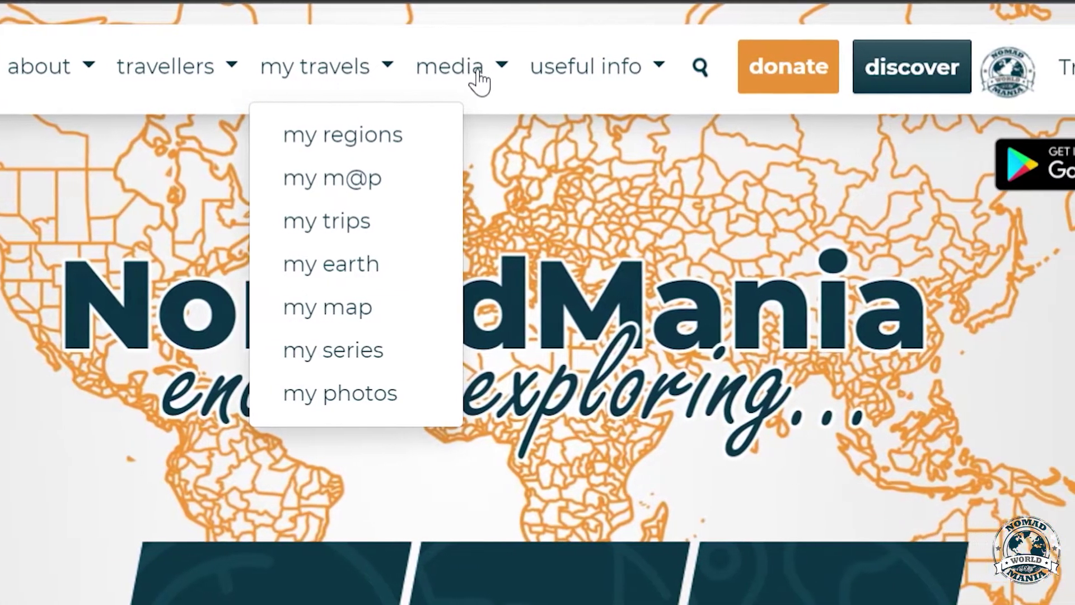
left_click(541, 68)
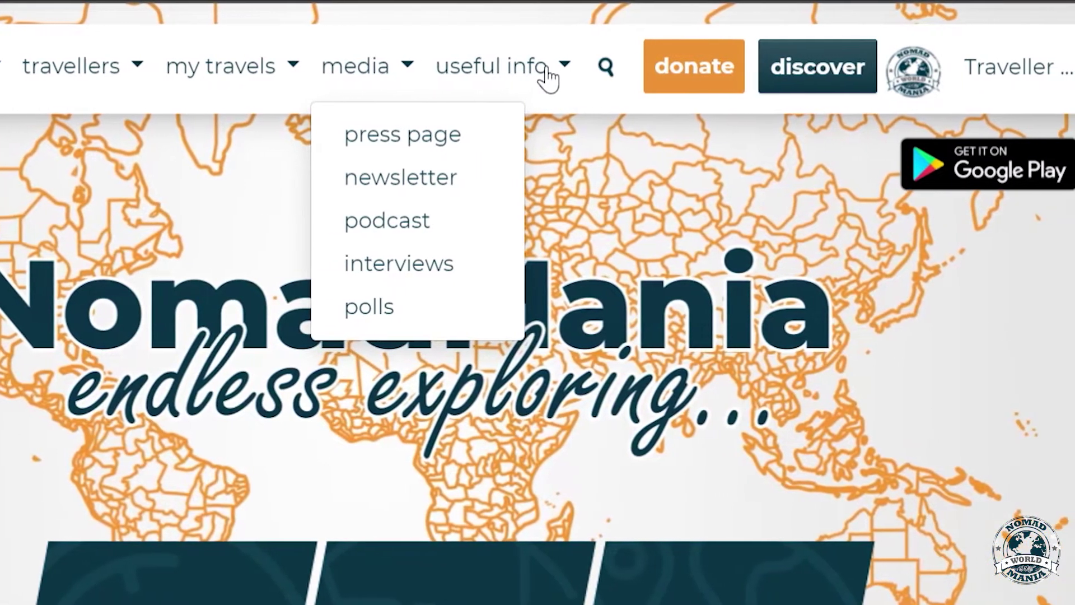
left_click(545, 73)
left_click(941, 70)
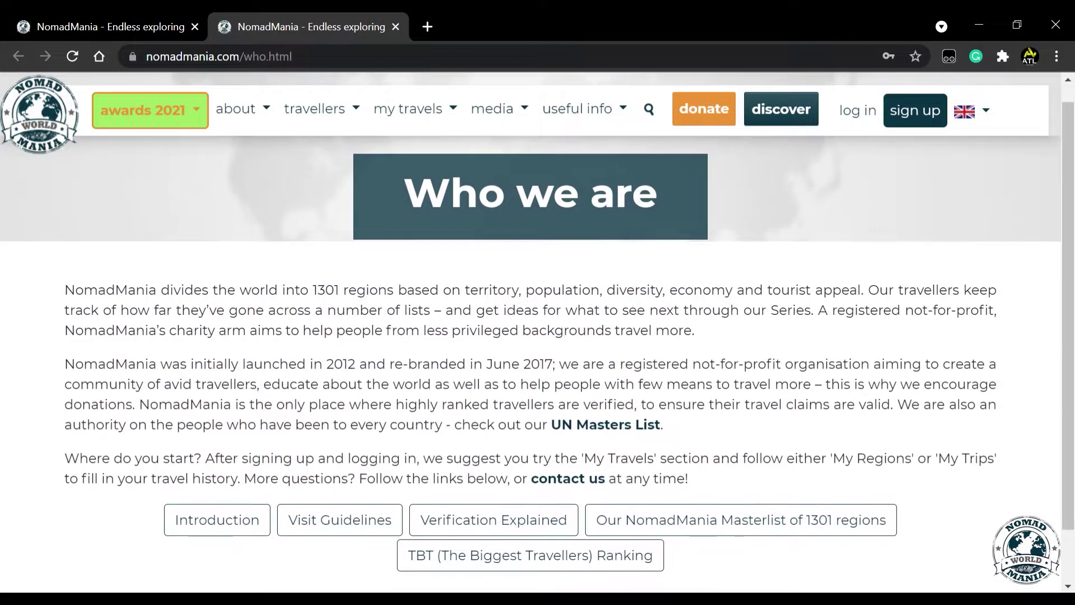
Scroll through the Who we are page about the 1301 regions and not-for-profit mission.
scroll(531, 364, "down", 1)
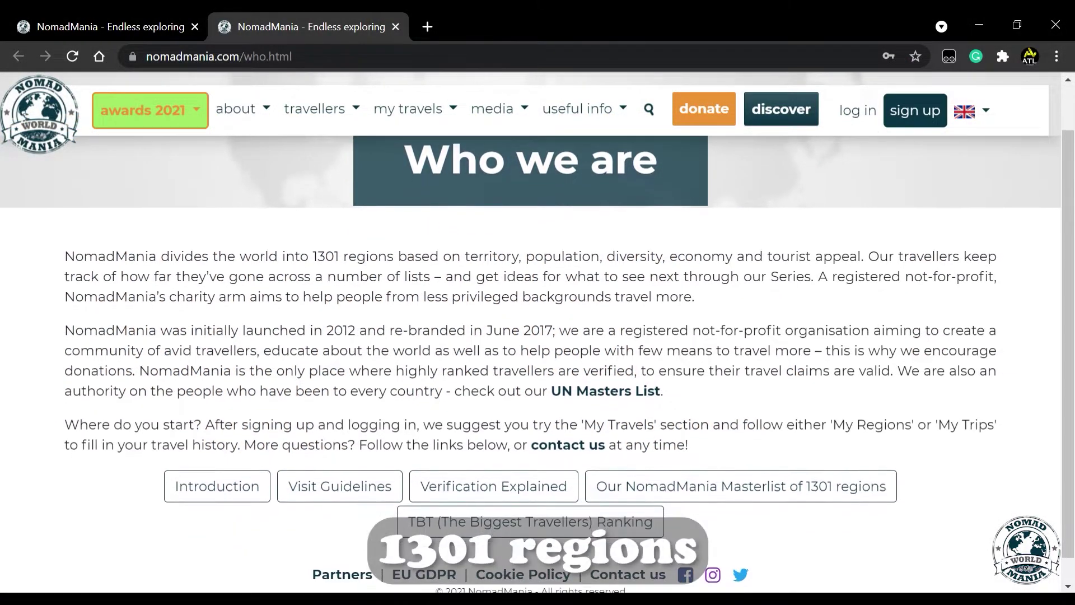
scroll(531, 337, "down", 2)
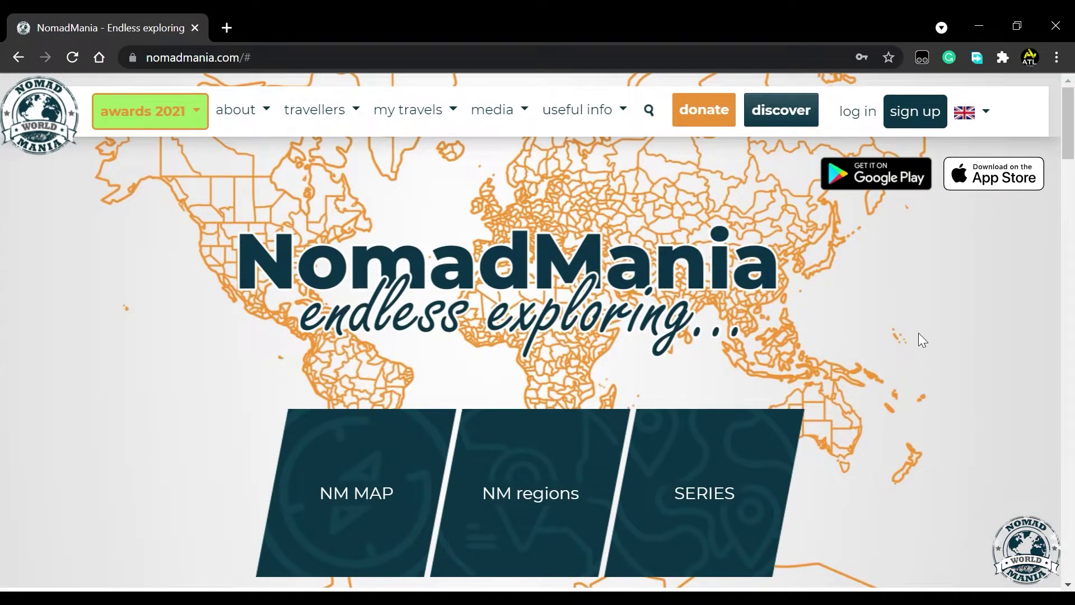
Open the sign-up form, then log in with the saved account details.
left_click(913, 114)
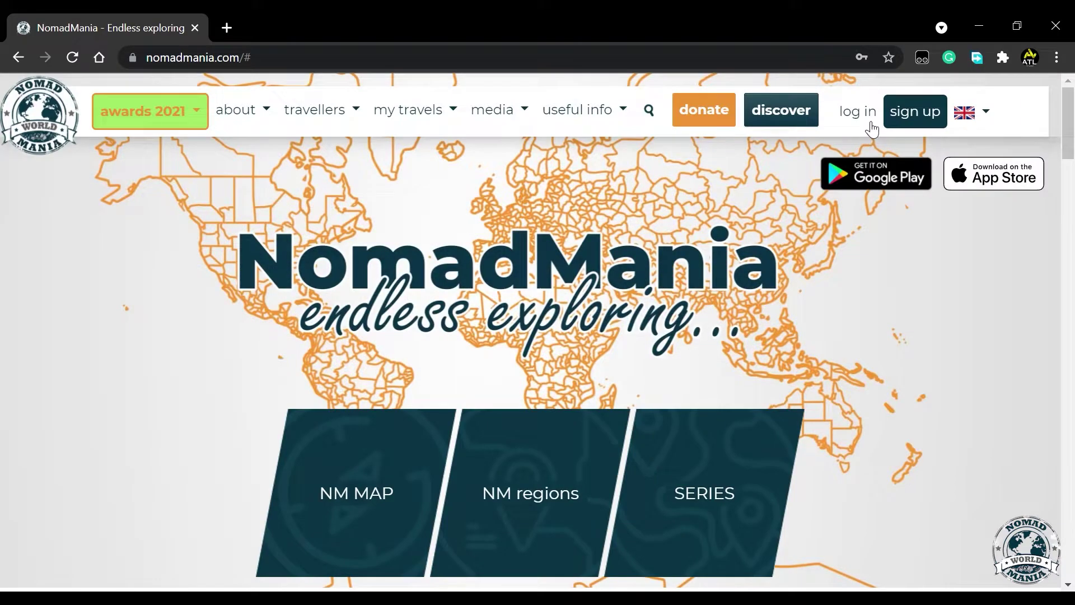
left_click(865, 112)
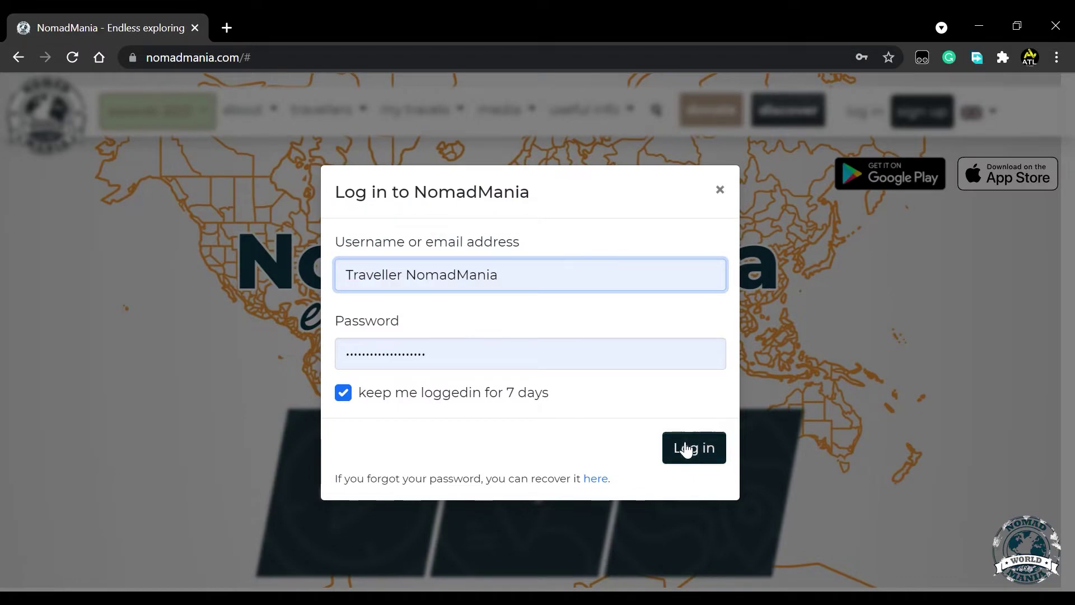
left_click(687, 449)
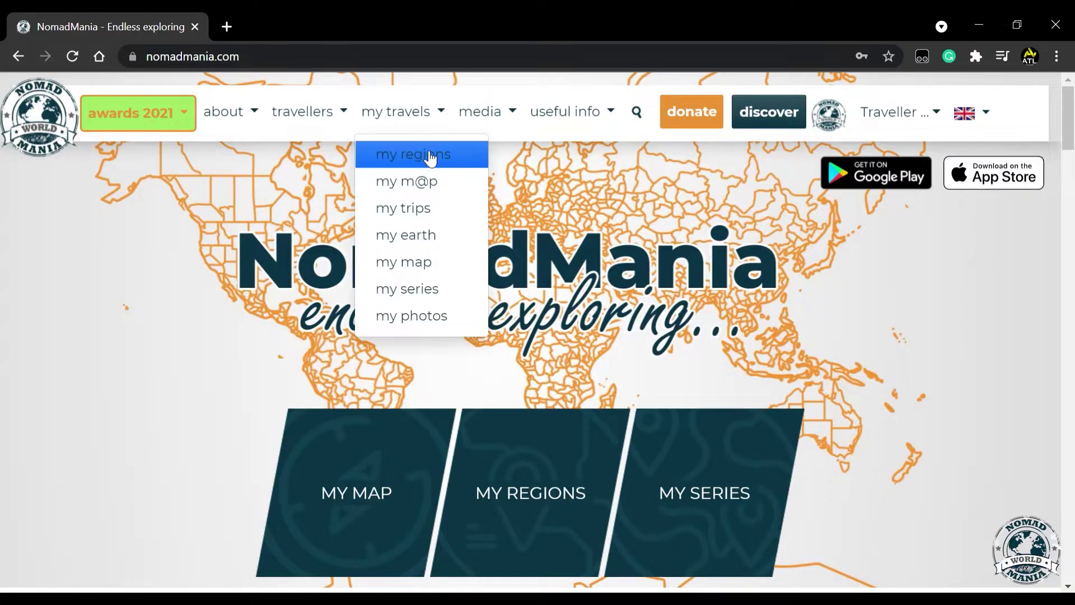
Open the My Regions checklist and scroll down to the Croatia entries.
left_click(430, 157)
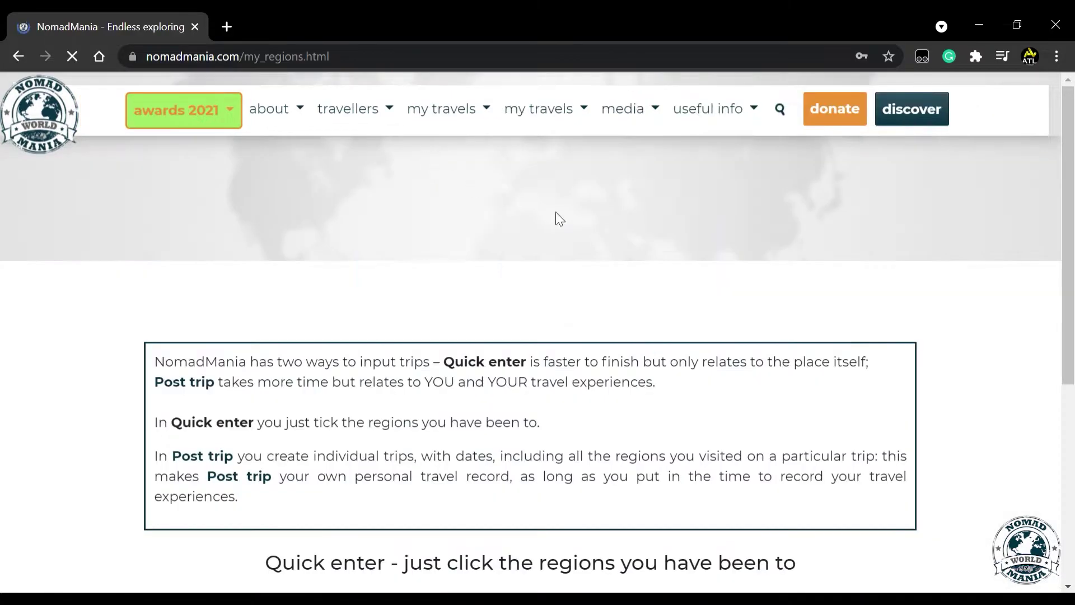
scroll(1037, 307, "down", 7)
scroll(1037, 307, "down", 2)
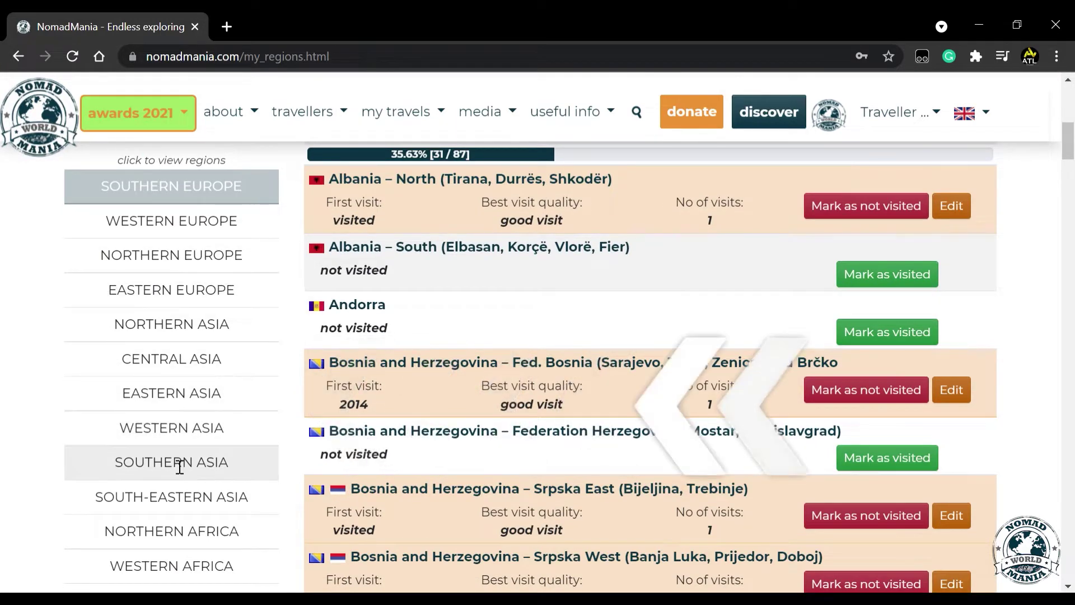
scroll(295, 452, "down", 5)
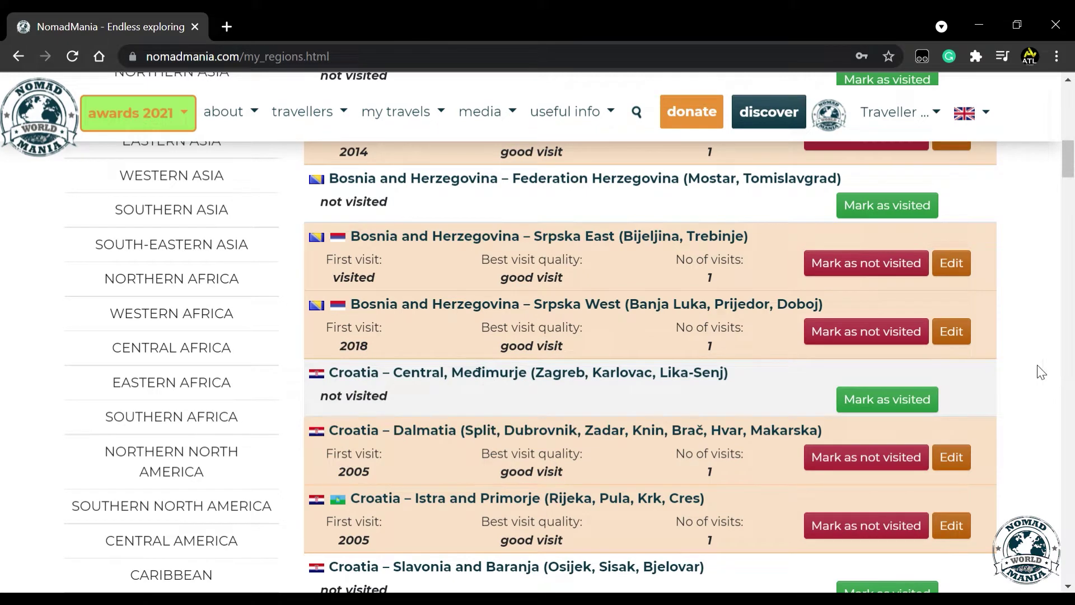
scroll(1051, 390, "down", 2)
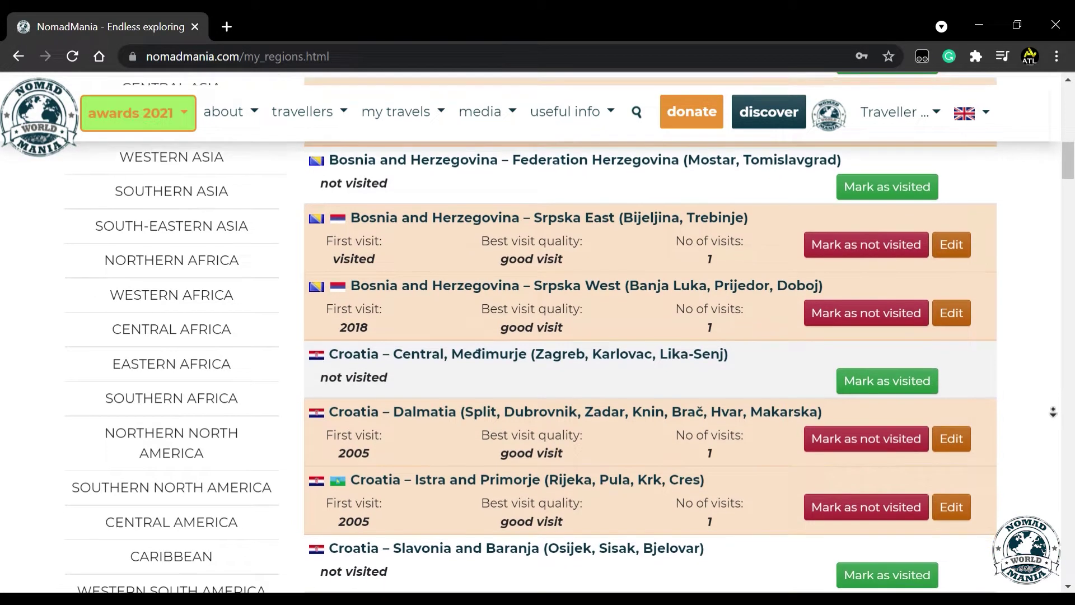
scroll(1056, 412, "down", 2)
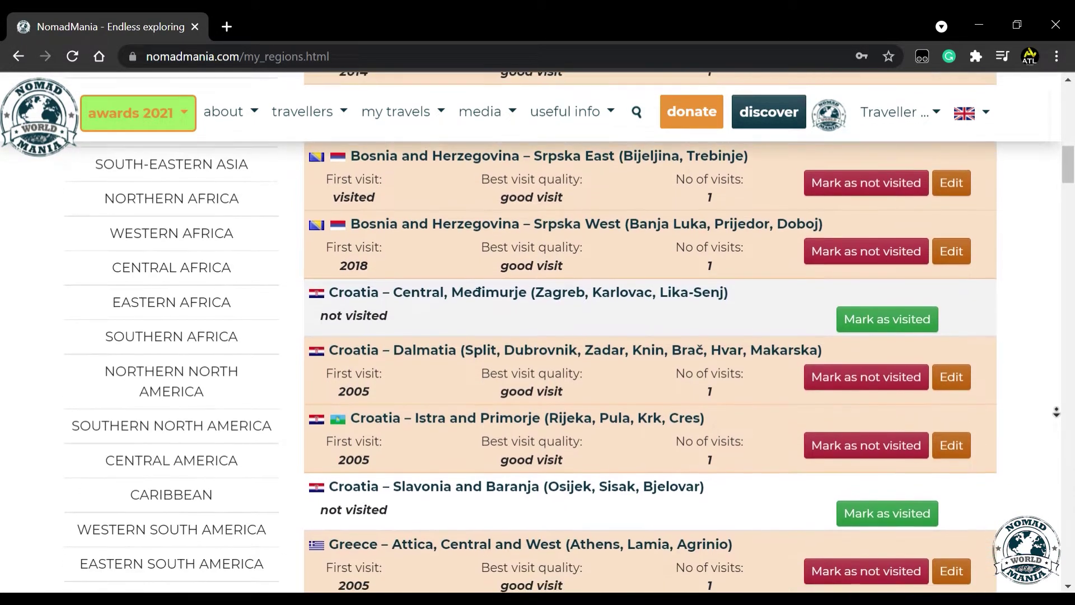
Mark Croatia – Central visited and save first visit 2020 with best quality lived here.
left_click(888, 304)
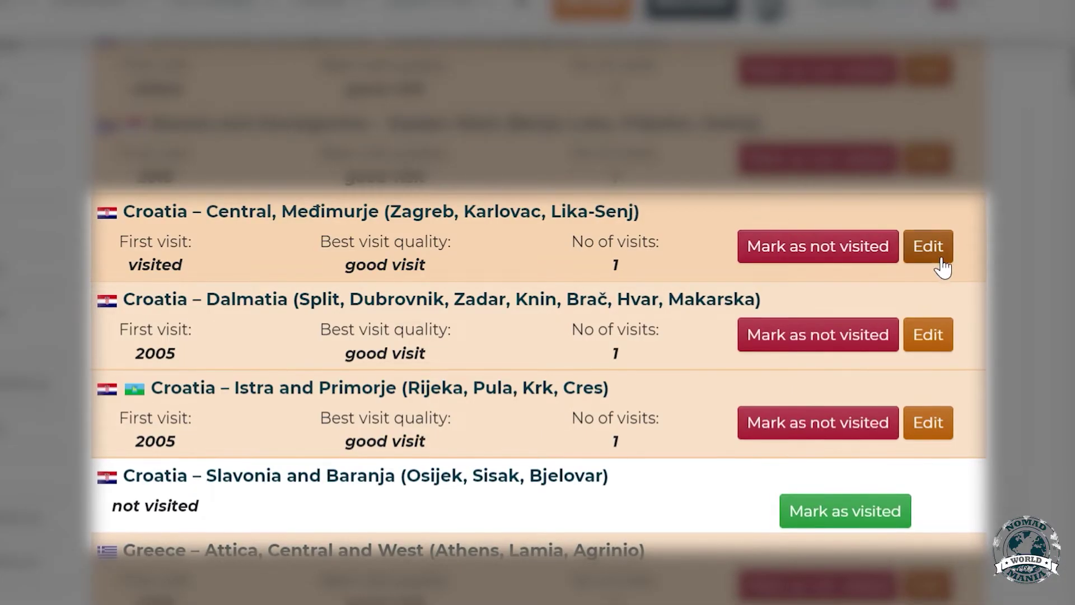
left_click(932, 249)
left_click(168, 271)
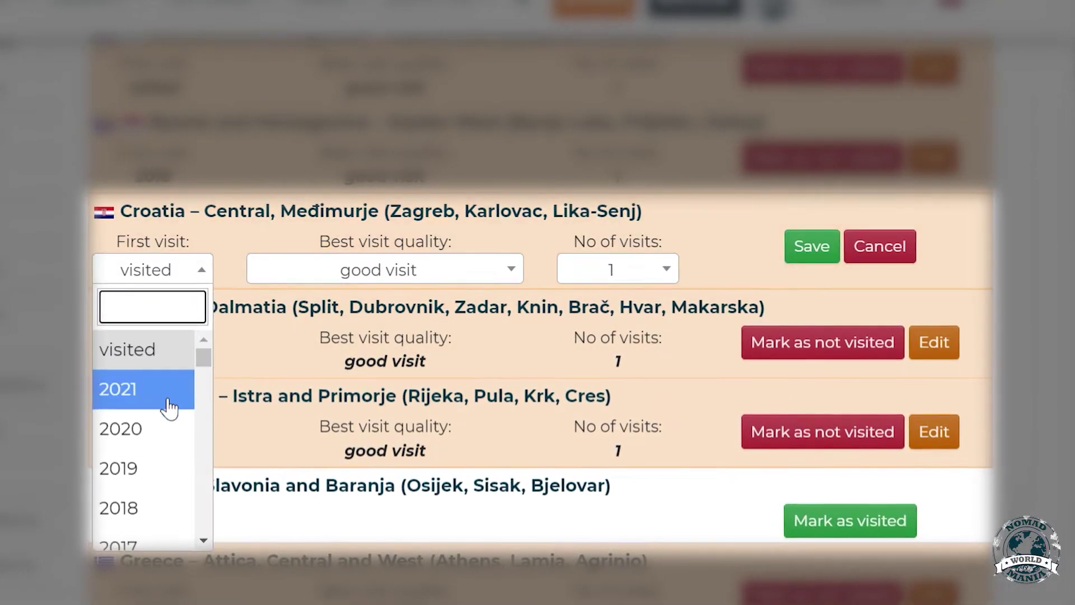
left_click(162, 429)
left_click(442, 274)
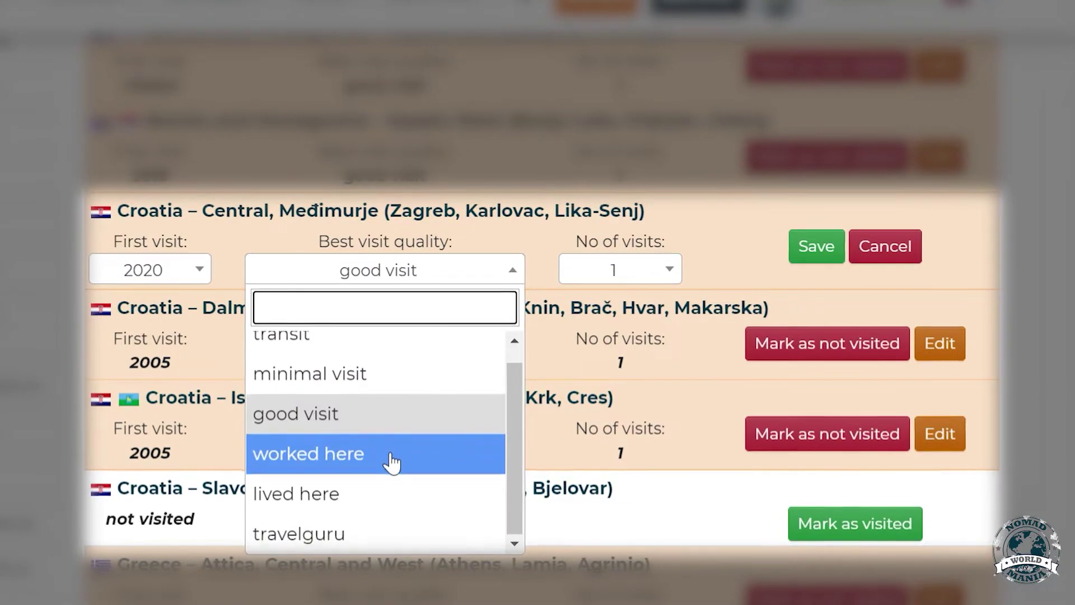
left_click(354, 496)
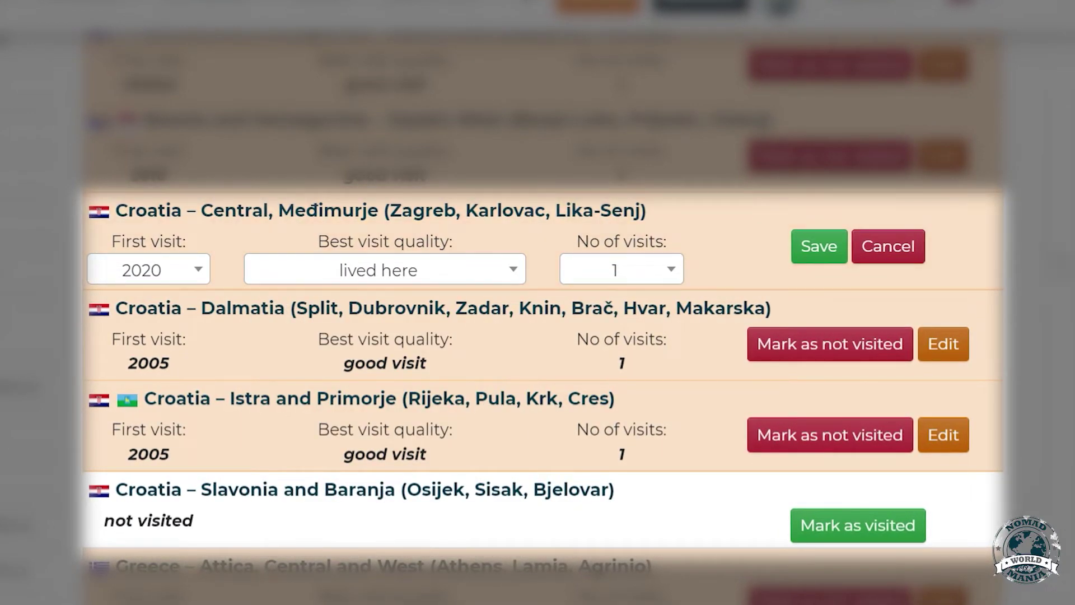
left_click(819, 246)
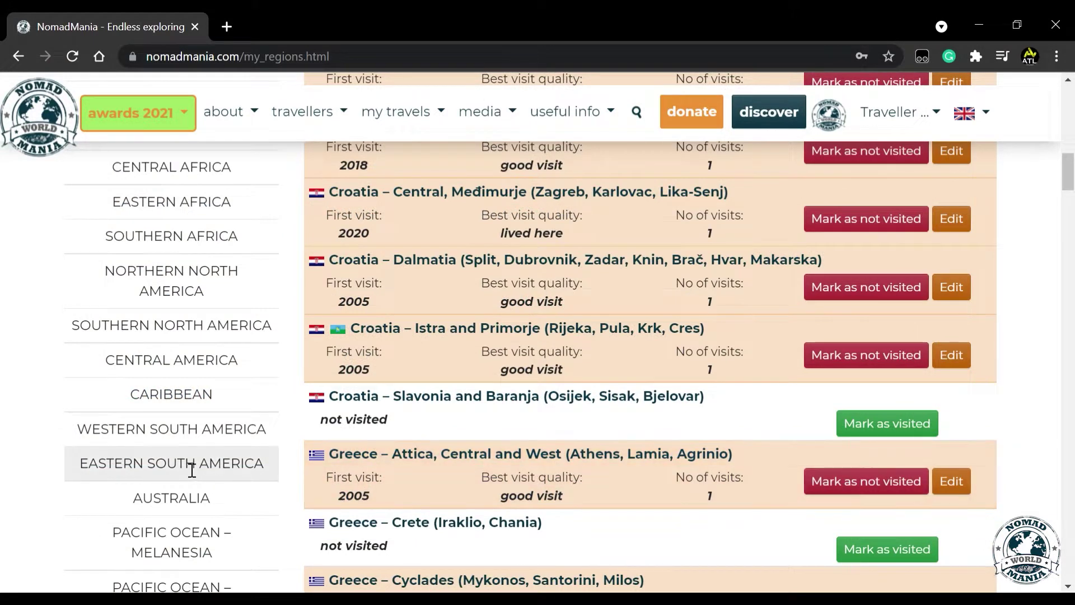
left_click(191, 469)
Browse the Eastern South America, Micronesia and Antarctica region lists, then open Many Quirky Places.
scroll(203, 371, "down", 3)
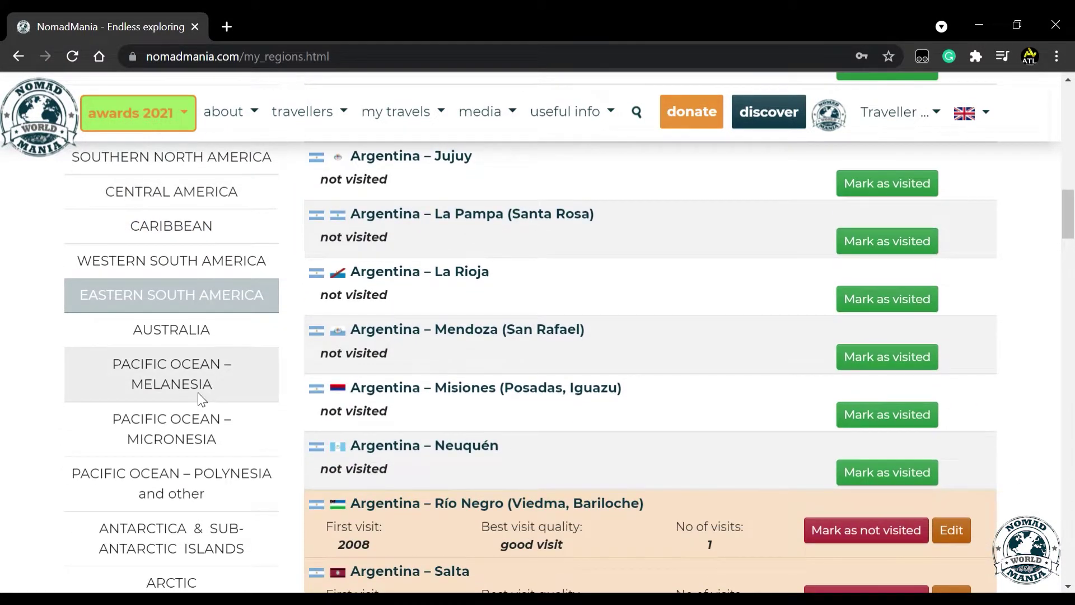
left_click(180, 424)
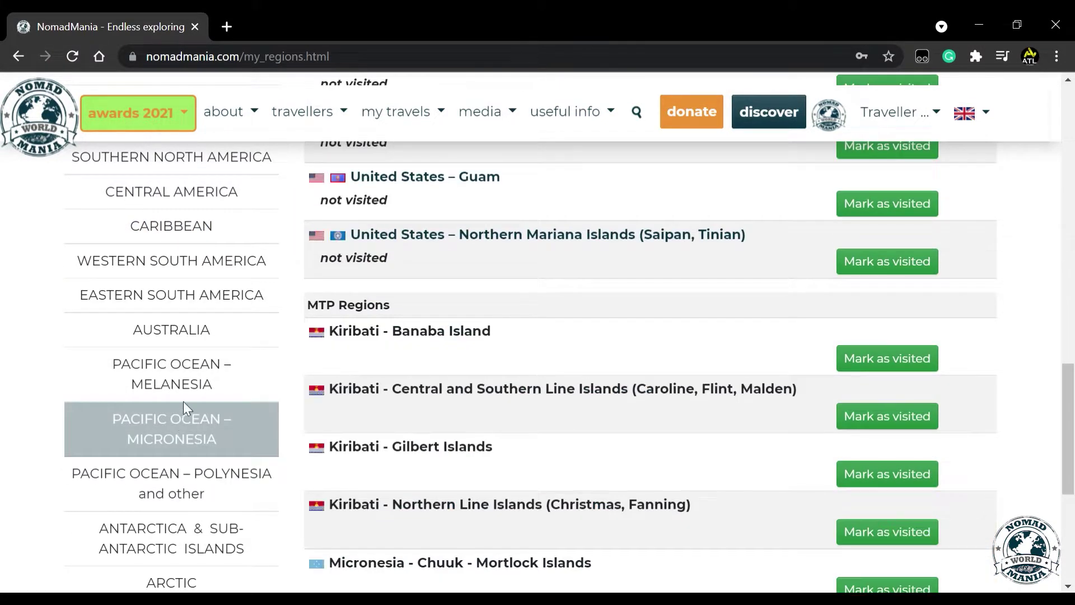
scroll(193, 413, "down", 2)
left_click(202, 457)
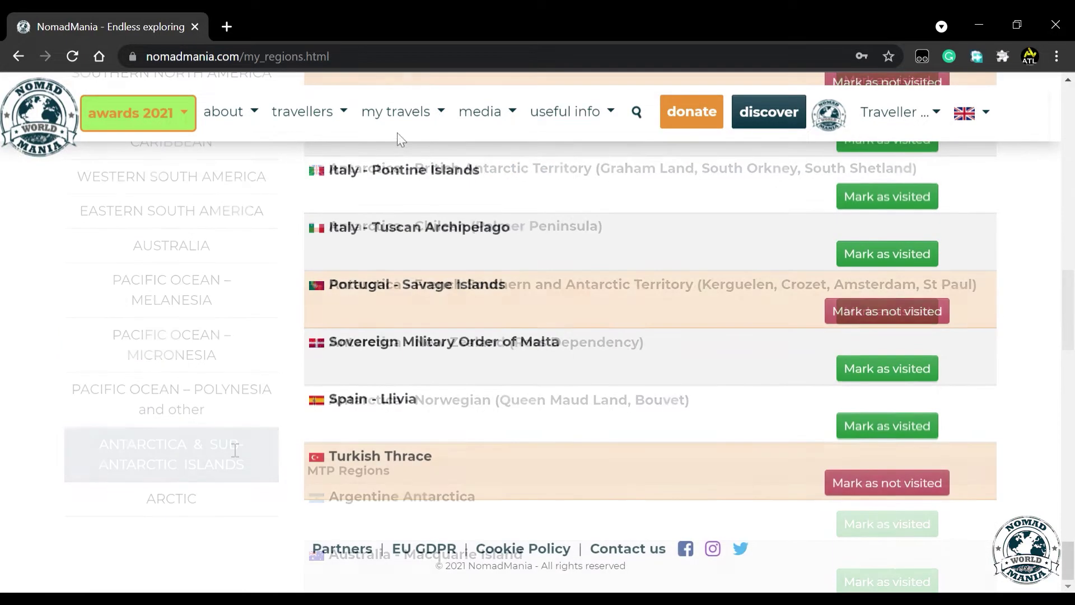
left_click(421, 112)
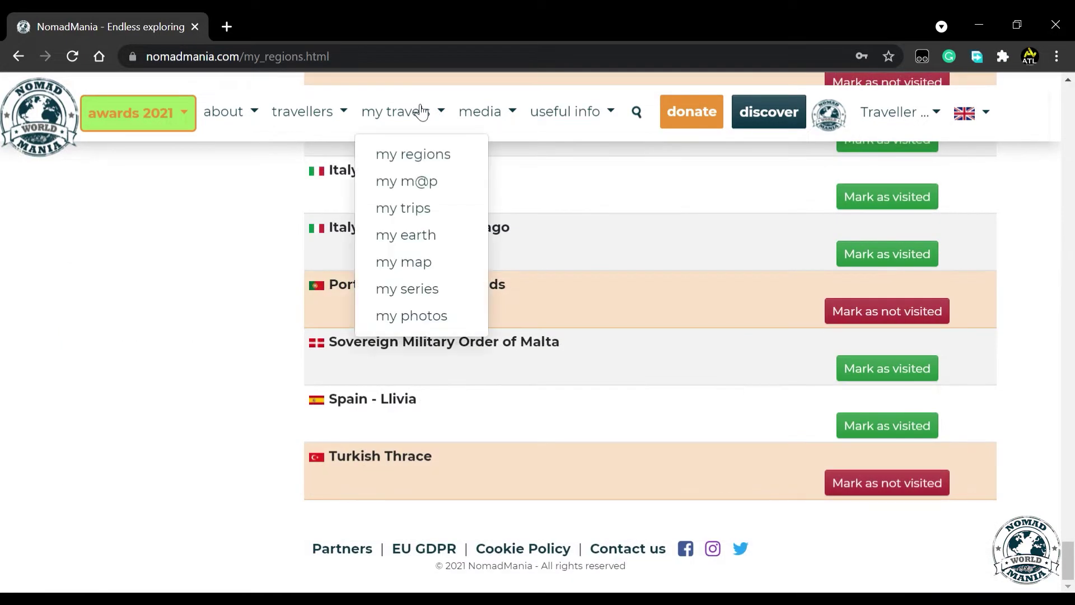
left_click(428, 182)
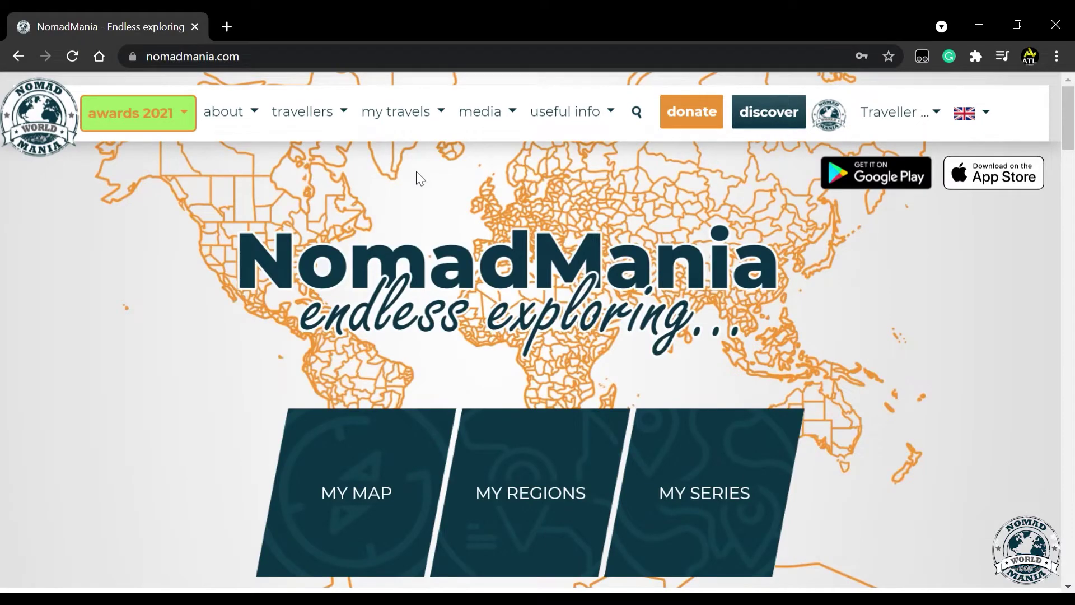
Save the edited 2021 holiday trip on My trips, then show the trips from 2014.
left_click(430, 115)
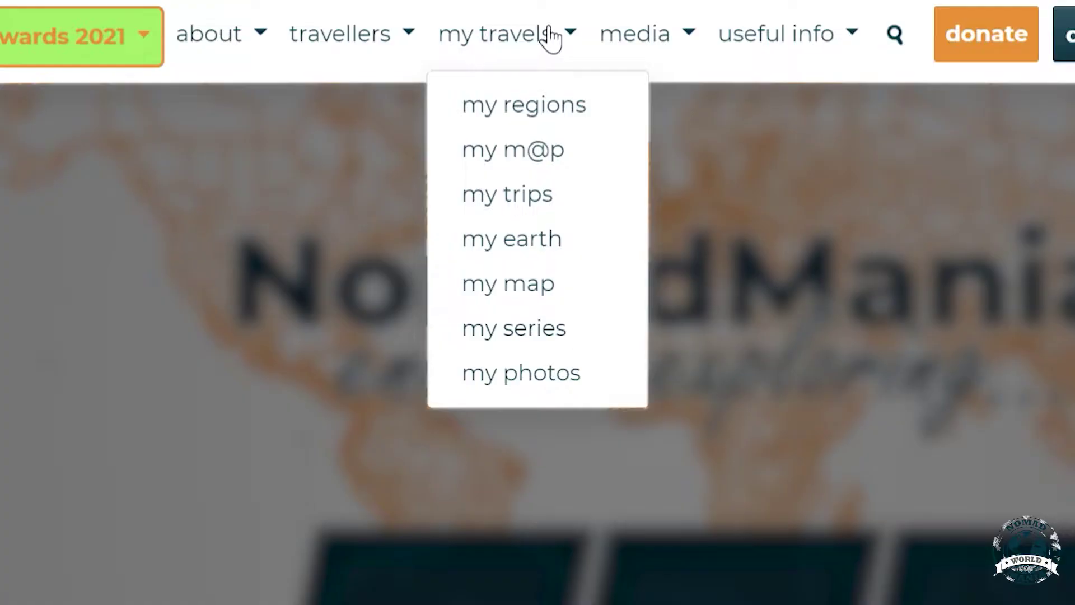
left_click(557, 193)
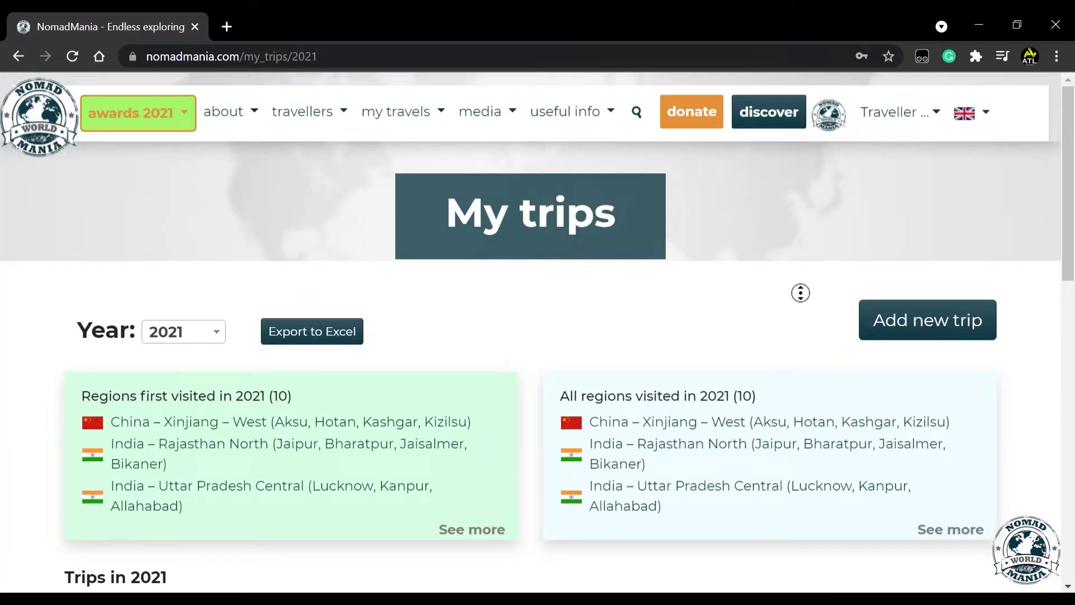
scroll(800, 296, "down", 3)
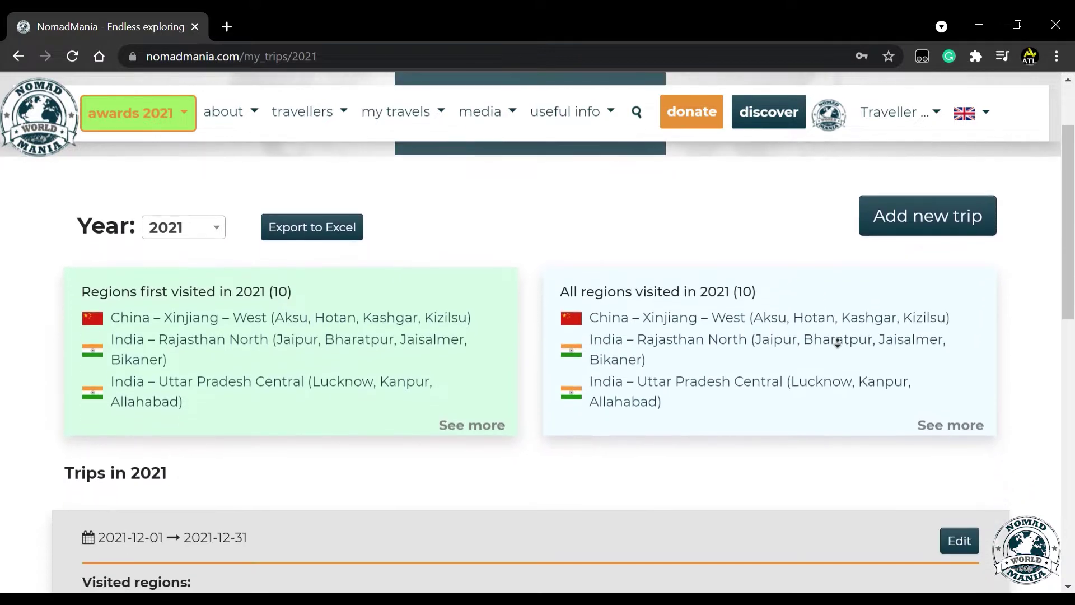
scroll(841, 328, "down", 4)
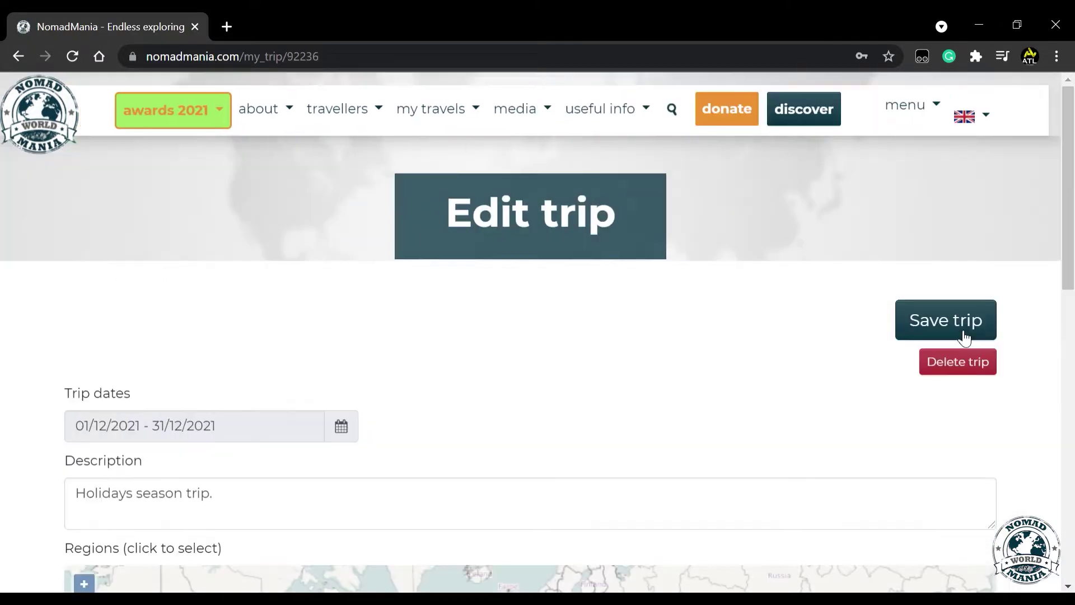
scroll(861, 335, "down", 9)
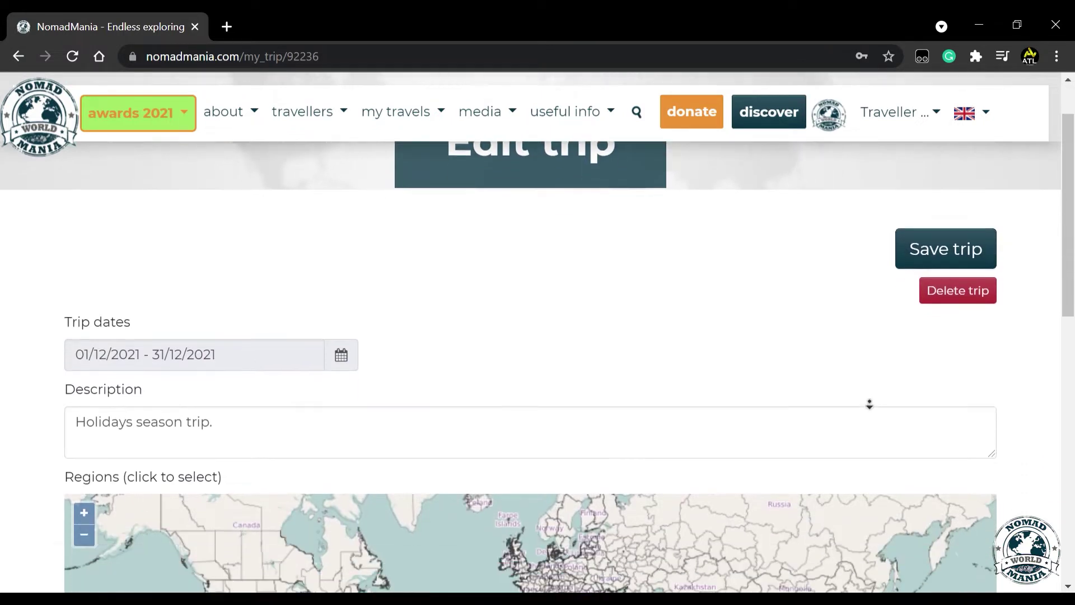
scroll(880, 402, "down", 3)
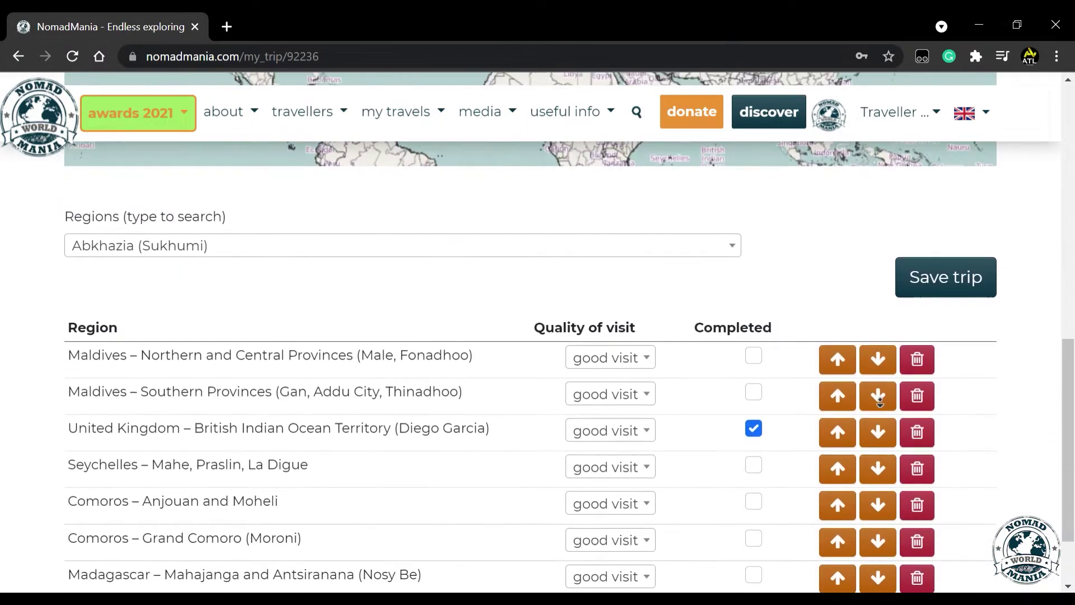
left_click(940, 261)
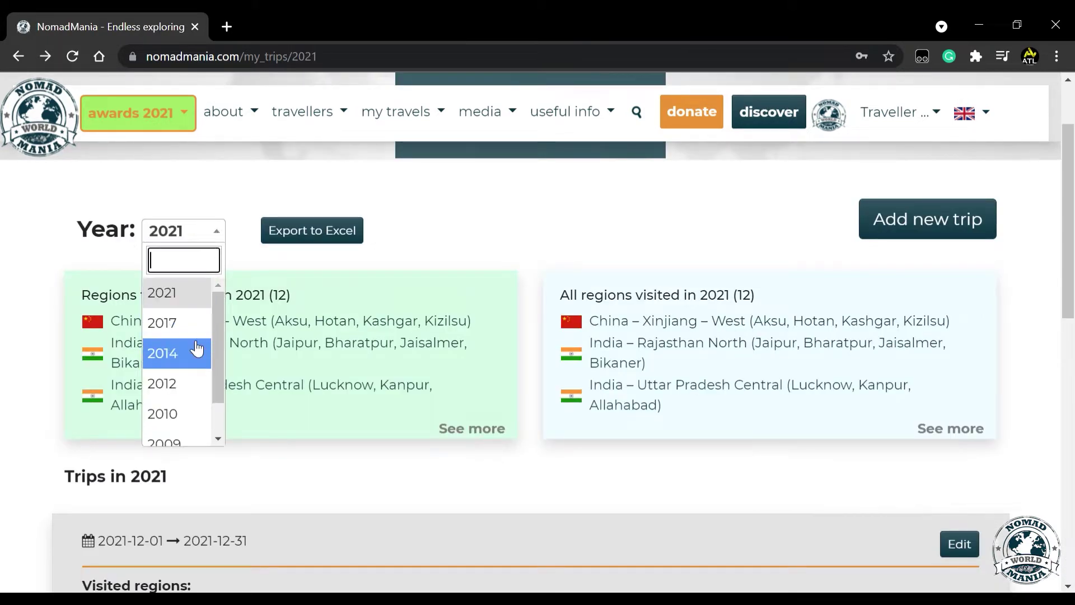
left_click(196, 349)
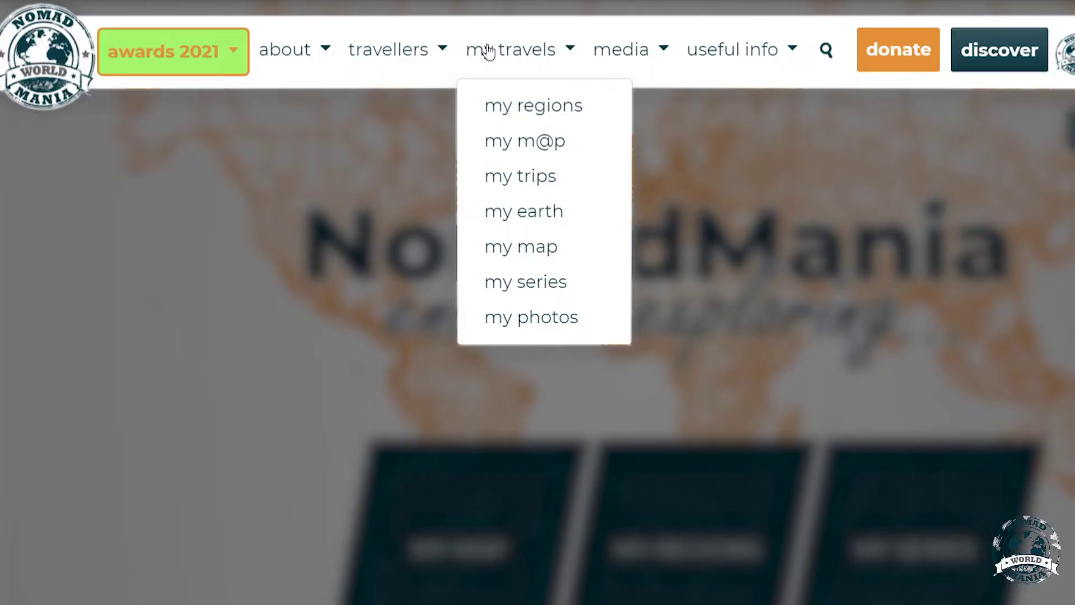
Mark the Kyrgyzstan grid square visited on the Know Your Earth map, then go to My Series.
left_click(535, 212)
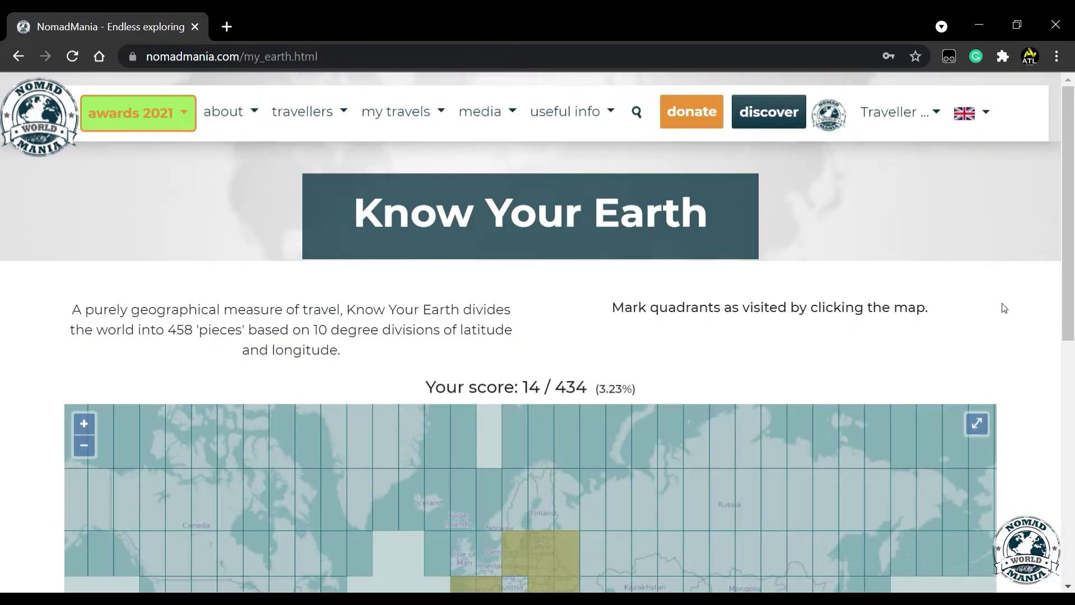
left_click_drag(1065, 248, 1066, 382)
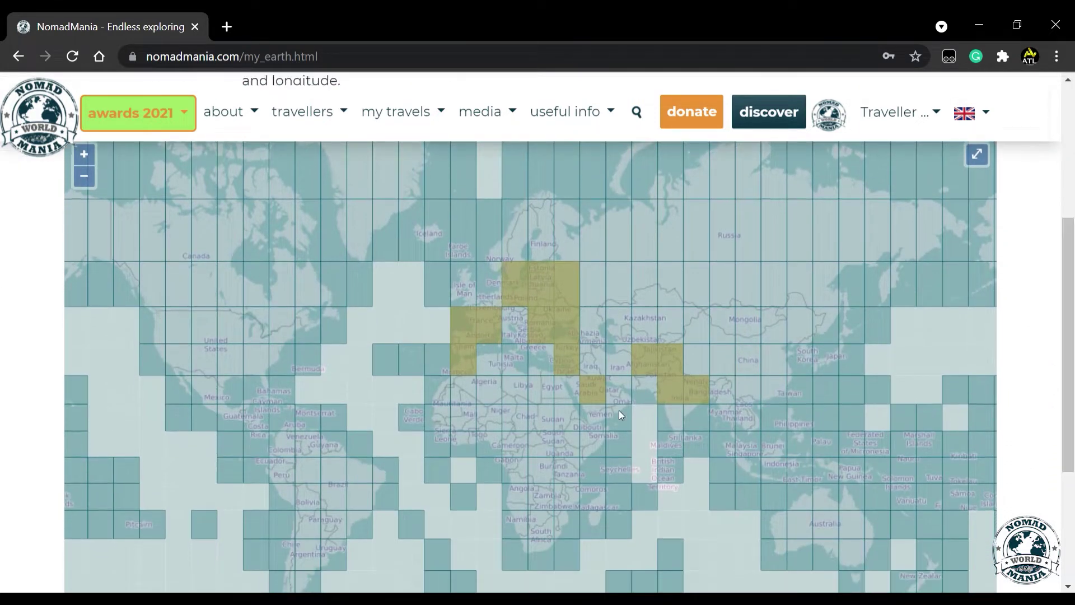
scroll(574, 441, "up", 3)
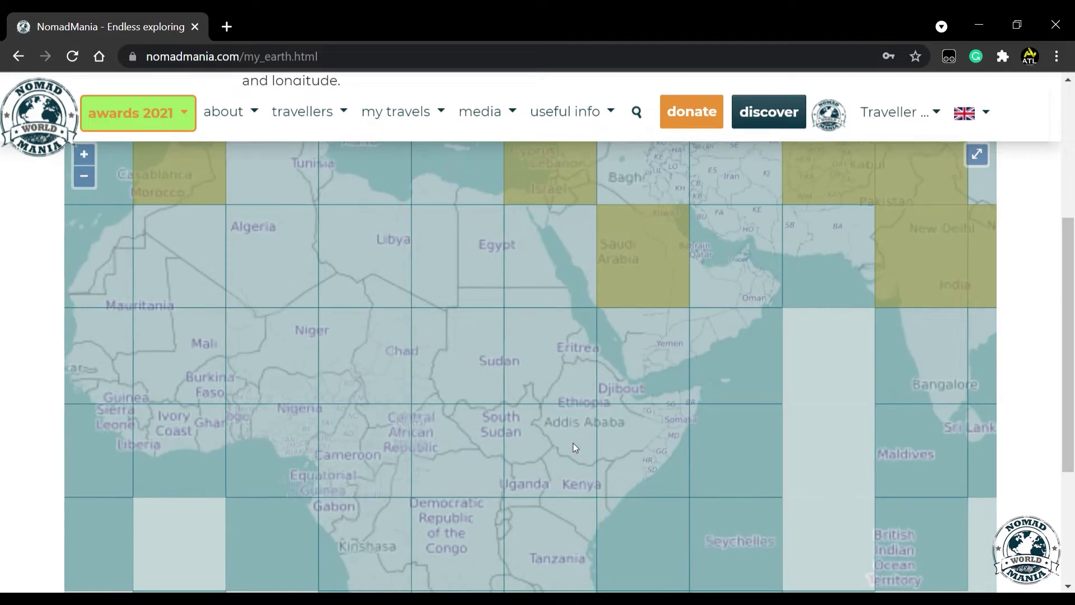
scroll(573, 442, "up", 1)
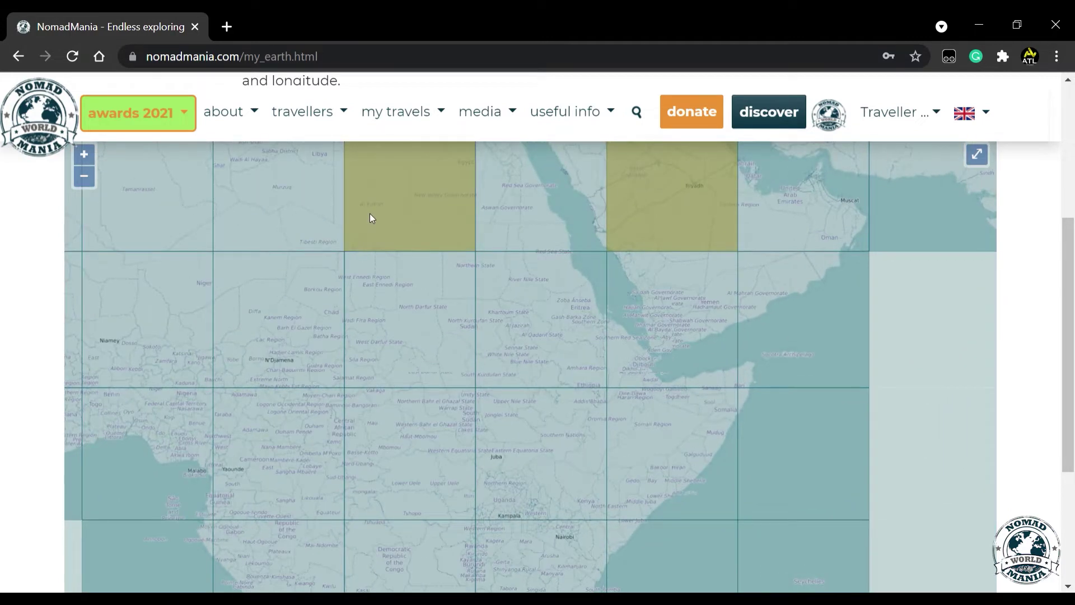
left_click_drag(923, 294, 640, 499)
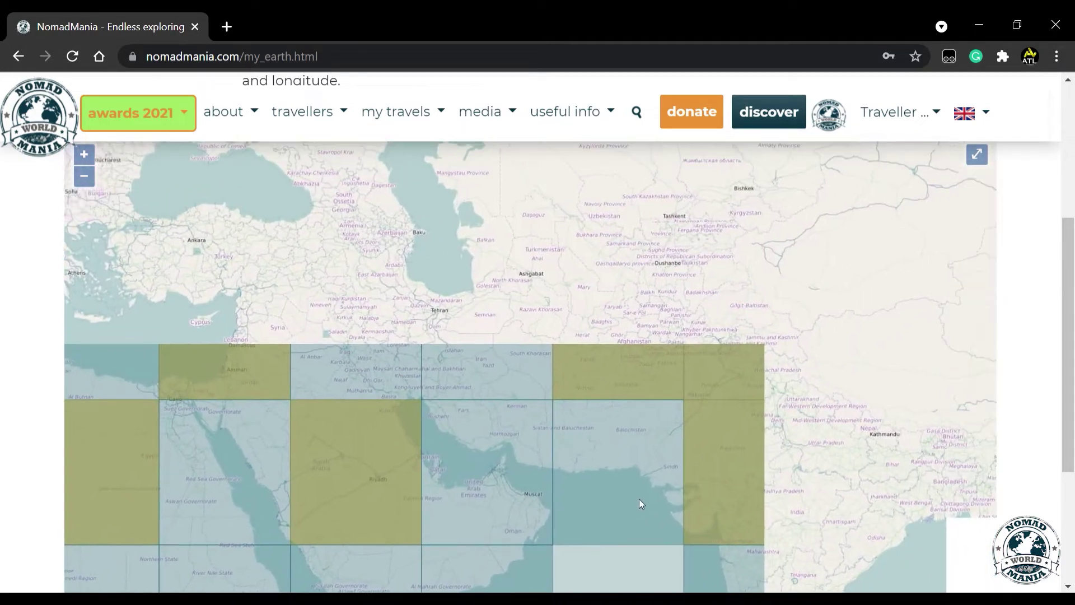
left_click_drag(855, 238, 785, 358)
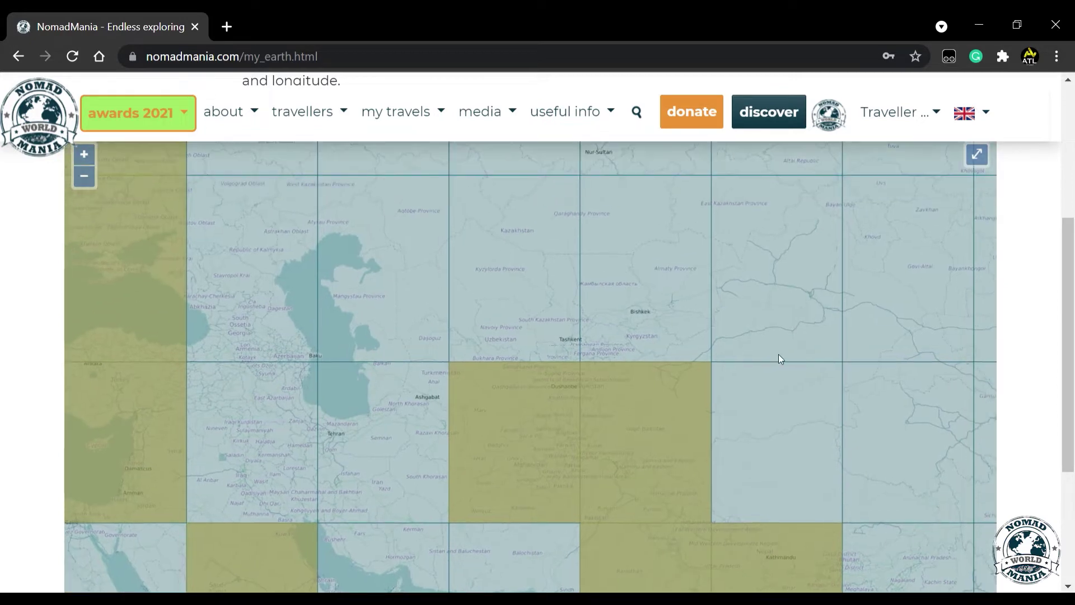
left_click(643, 257)
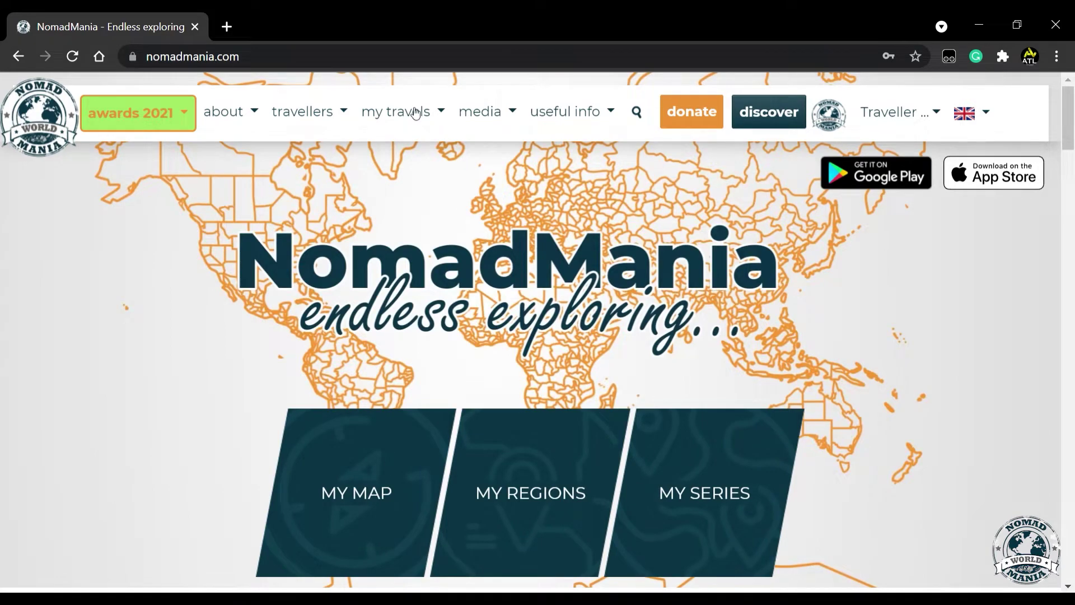
left_click(415, 112)
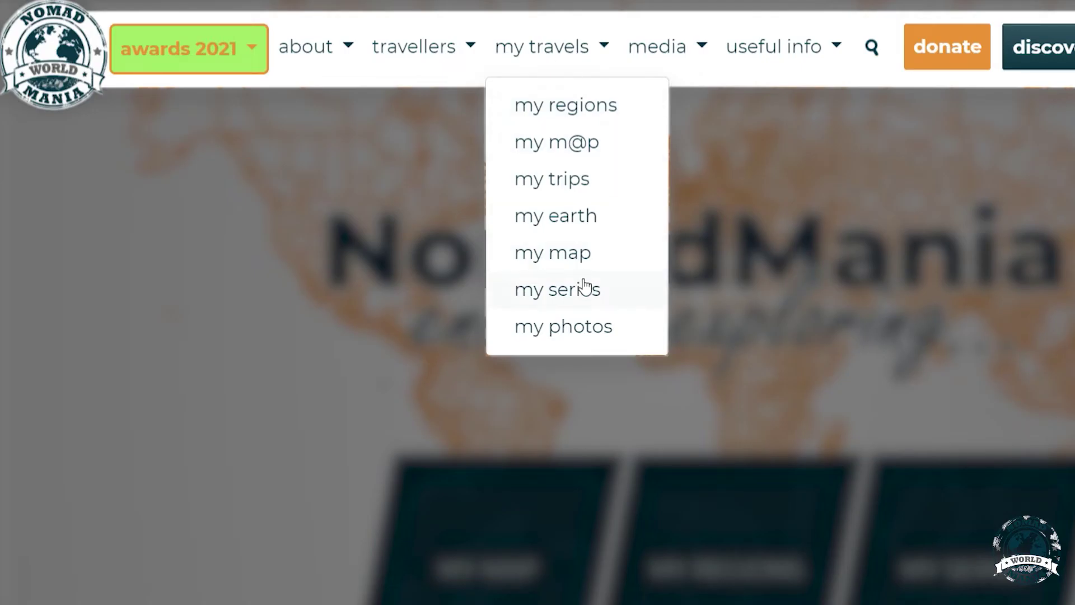
left_click(586, 289)
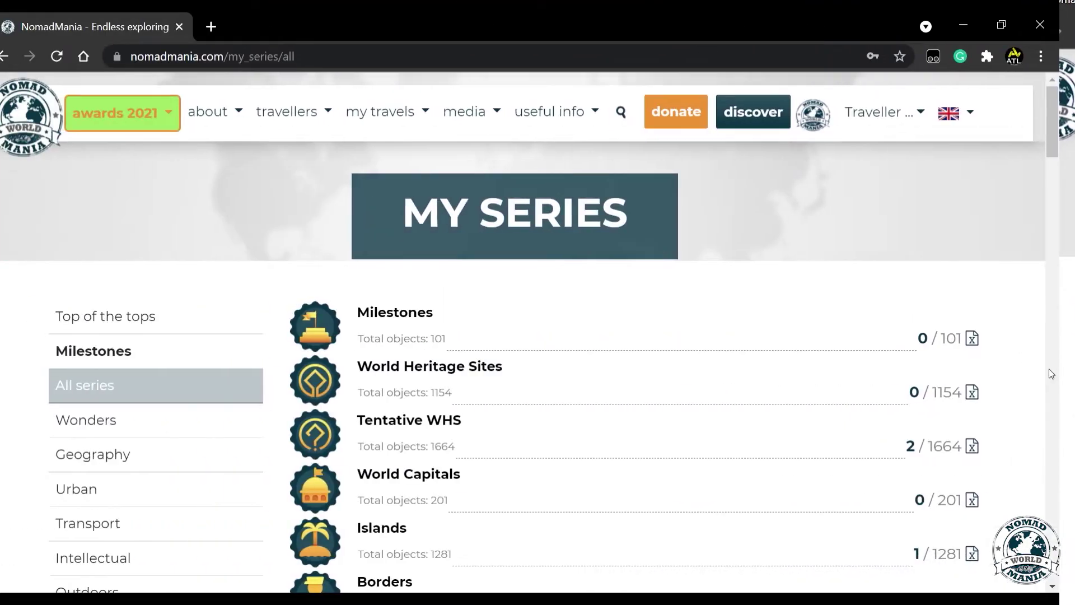
Scroll the All series list showing Milestones, World Heritage Sites and World Capitals counts.
scroll(1061, 299, "down", 1)
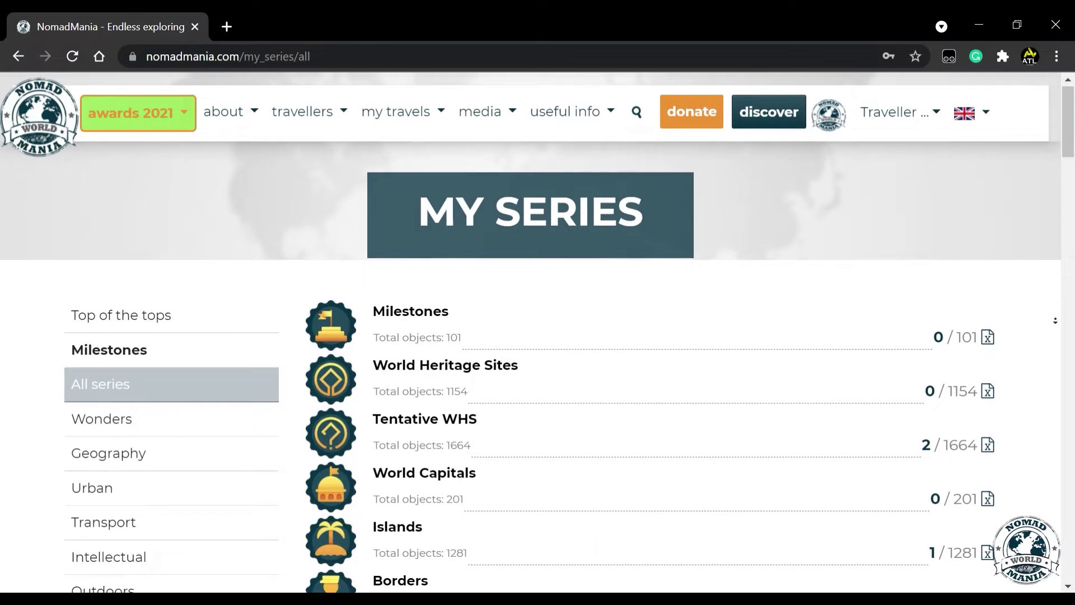
scroll(1054, 329, "down", 1)
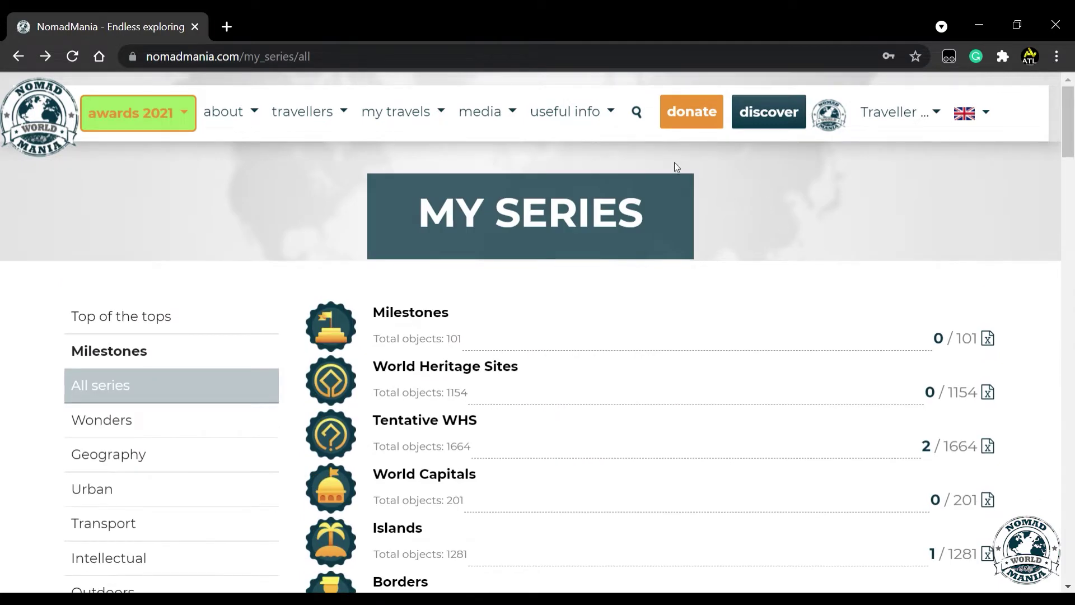
Search for Ontario and scroll through the Canada – Ontario East region page.
left_click(640, 112)
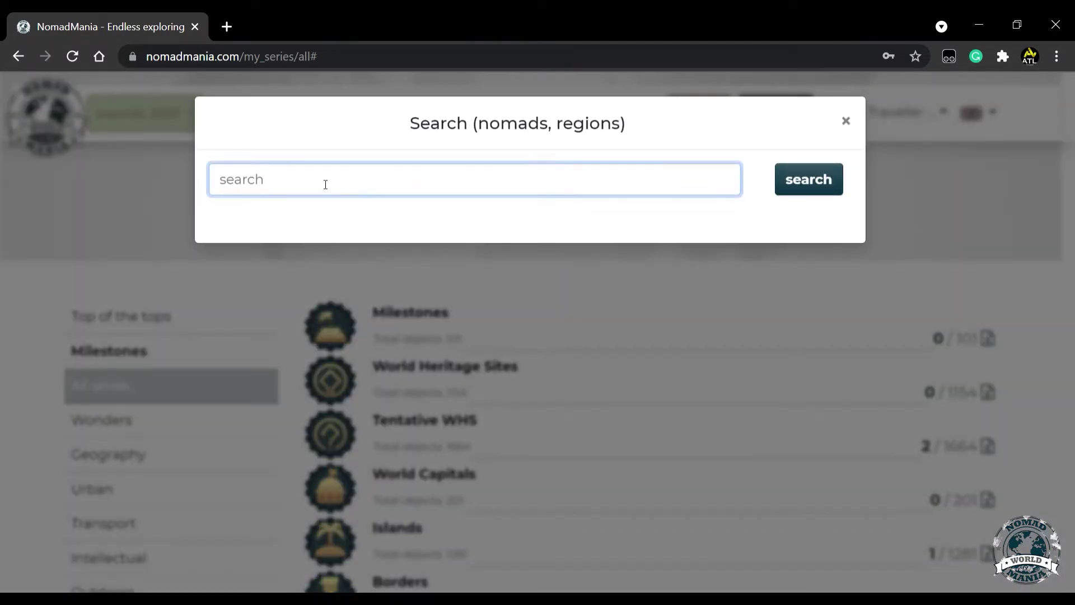
left_click(798, 191)
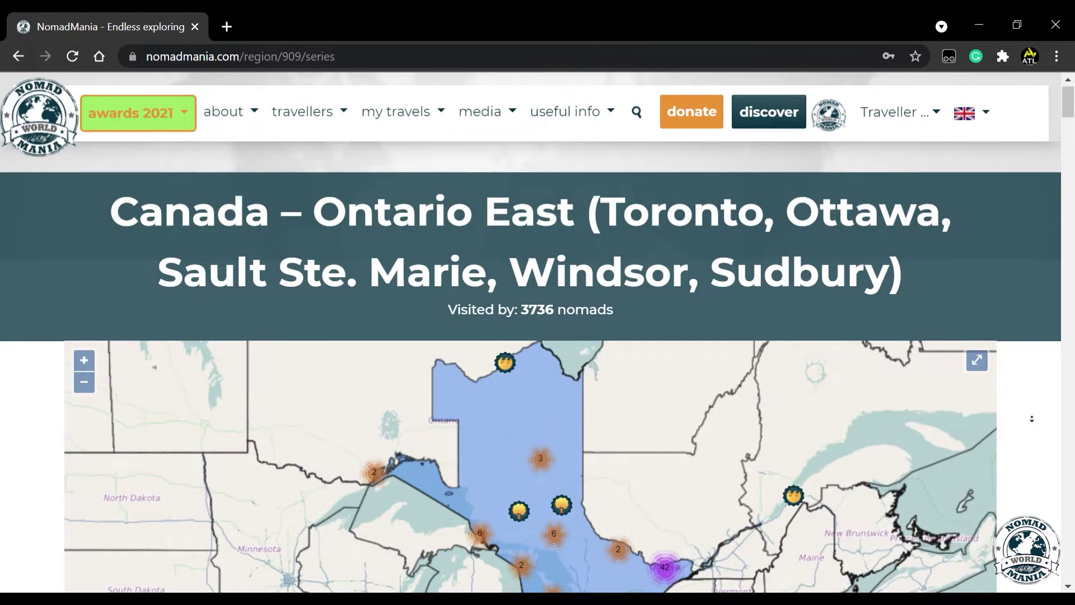
scroll(1031, 382, "down", 5)
scroll(1037, 452, "down", 7)
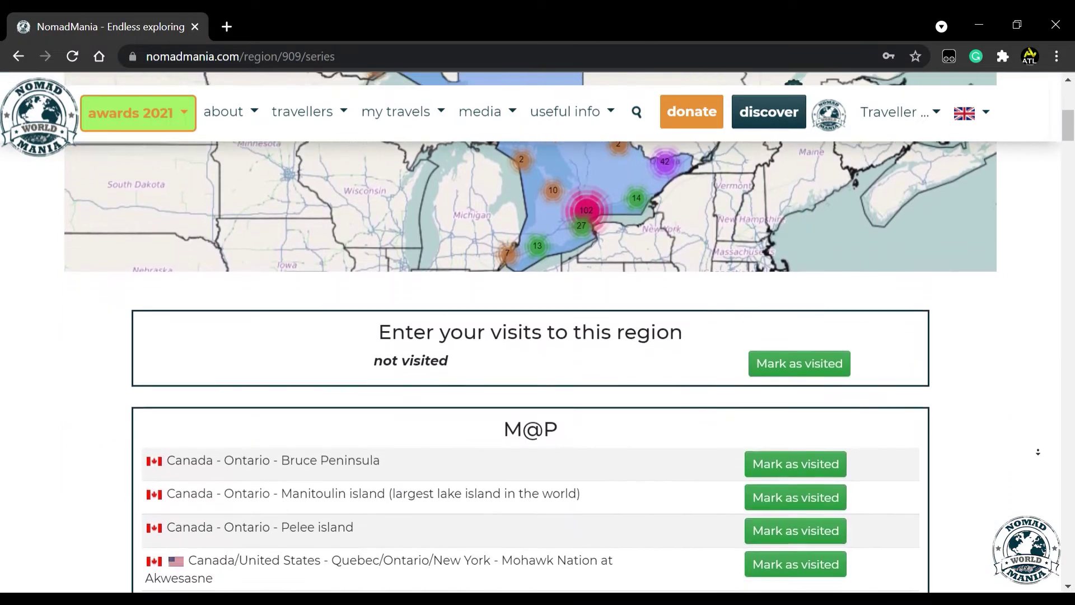
scroll(1036, 438, "down", 1)
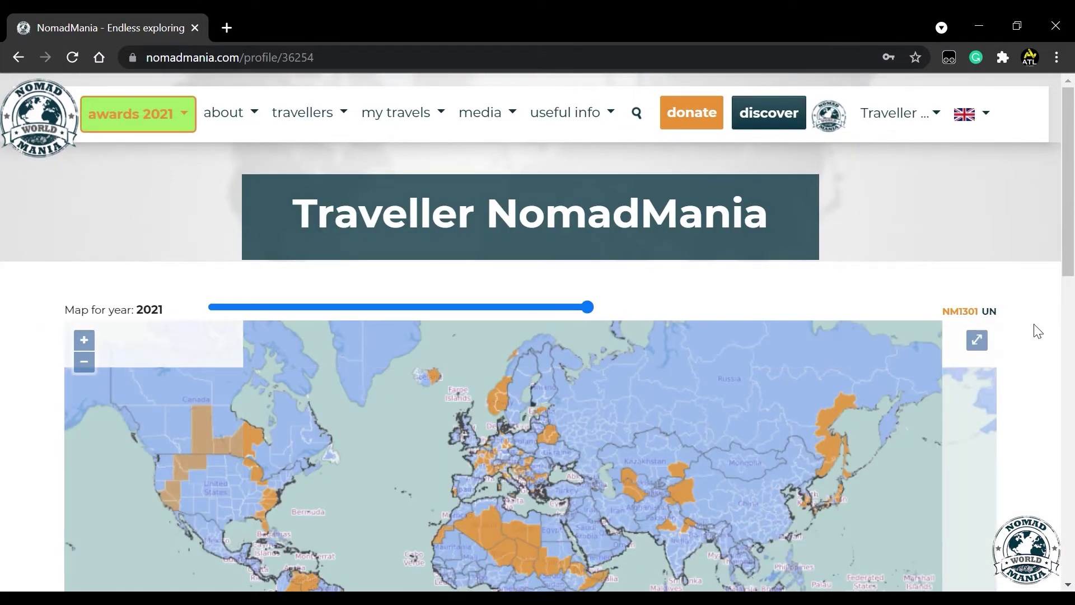
Show visited UN countries on the profile map for an earlier year, and open the map picture in a new tab.
scroll(1049, 353, "down", 1)
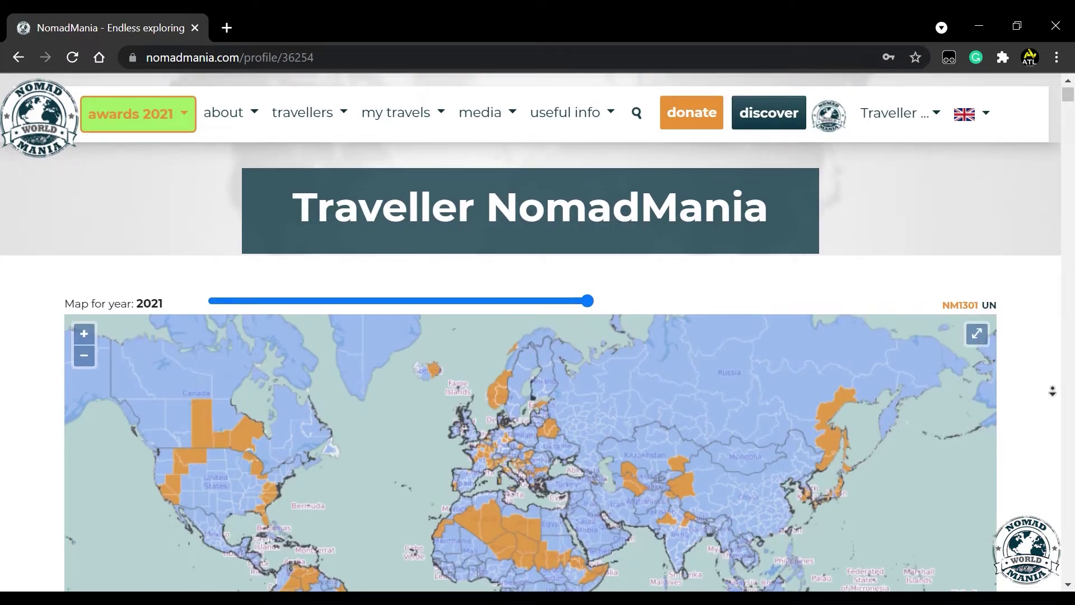
left_click(992, 247)
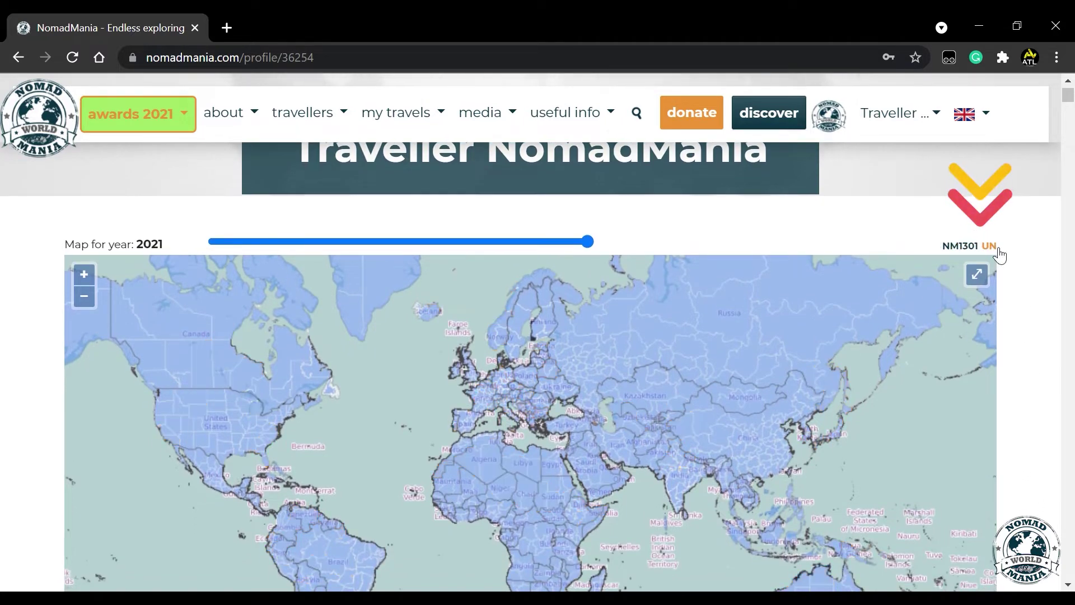
scroll(638, 303, "up", 1)
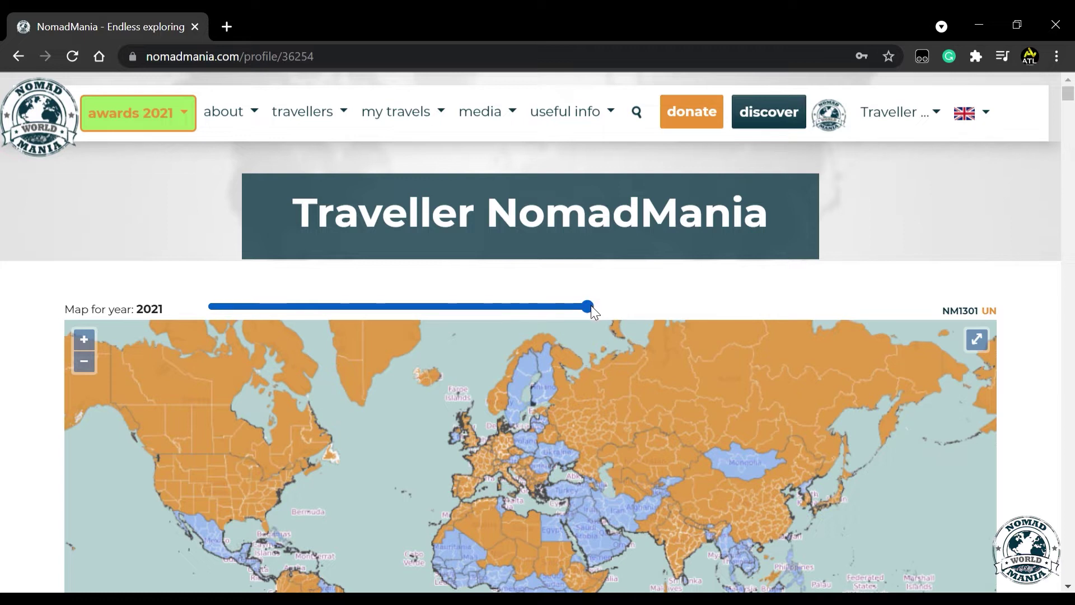
left_click(526, 307)
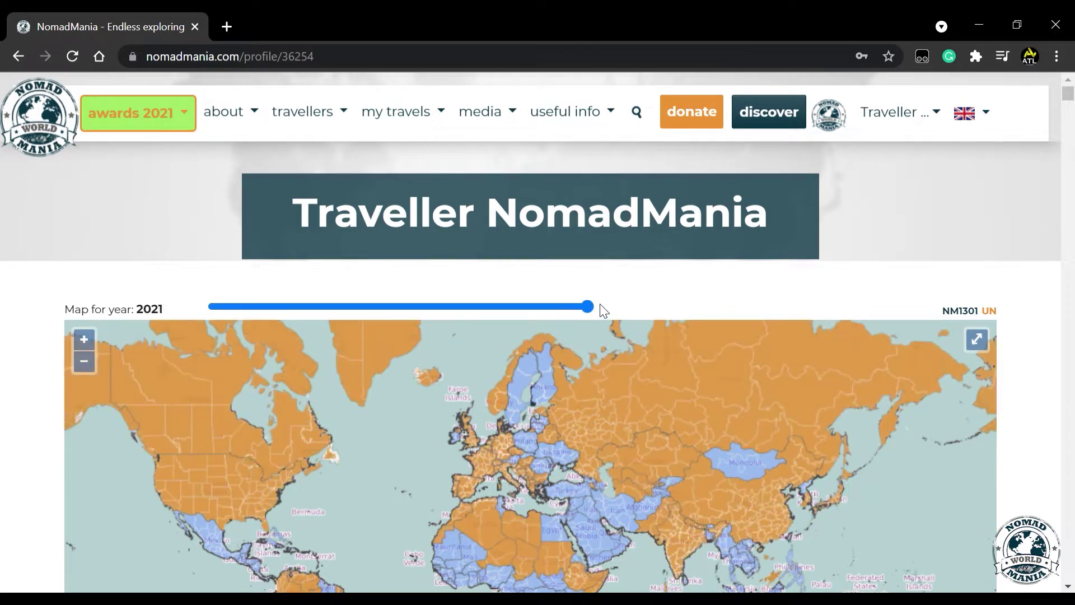
middle_click(1040, 442)
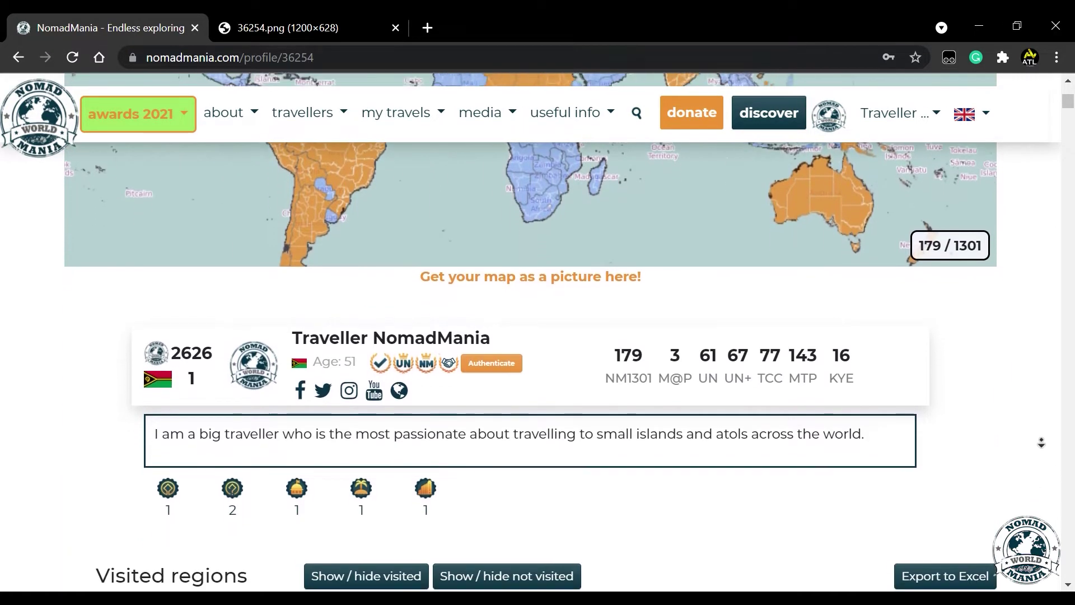
Open the map picture, toggle the visited regions off and back on, and dismiss the Excel download notice.
middle_click(1039, 420)
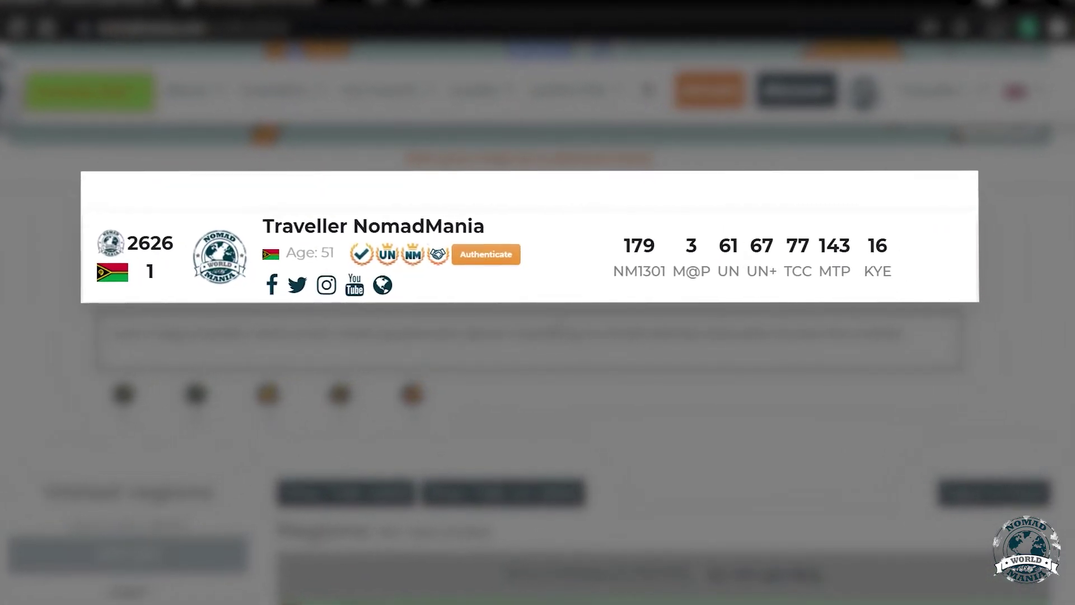
mouse_move(366, 256)
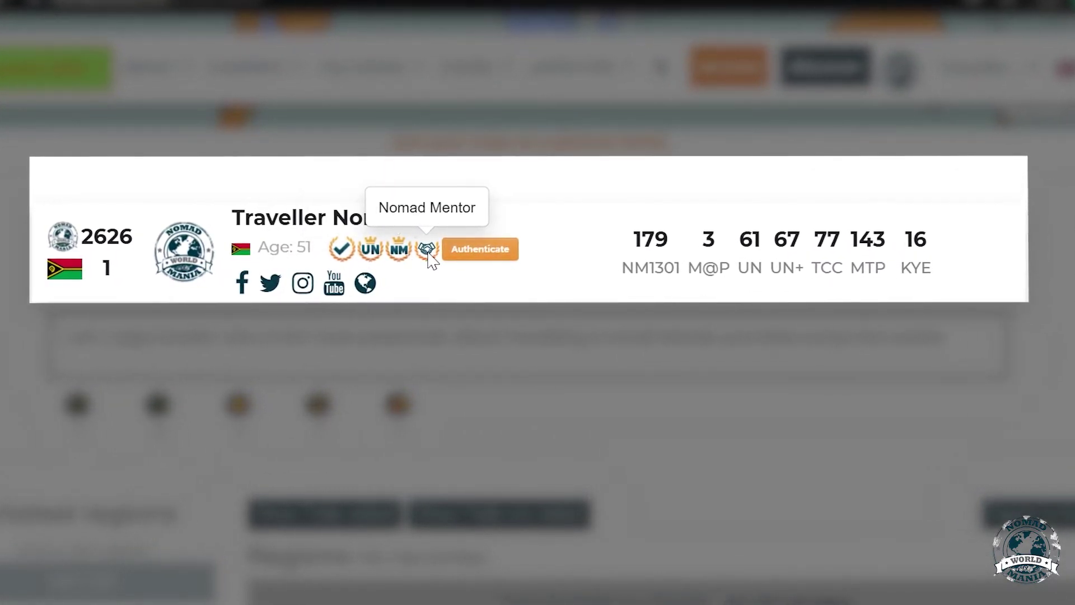
scroll(538, 336, "down", 3)
scroll(996, 374, "down", 2)
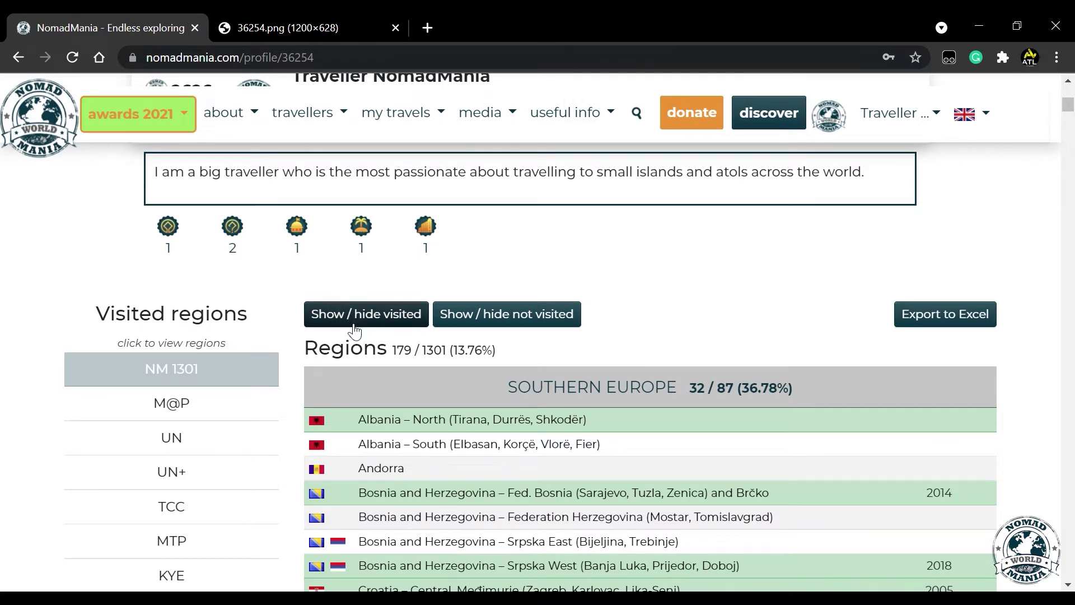
left_click(354, 329)
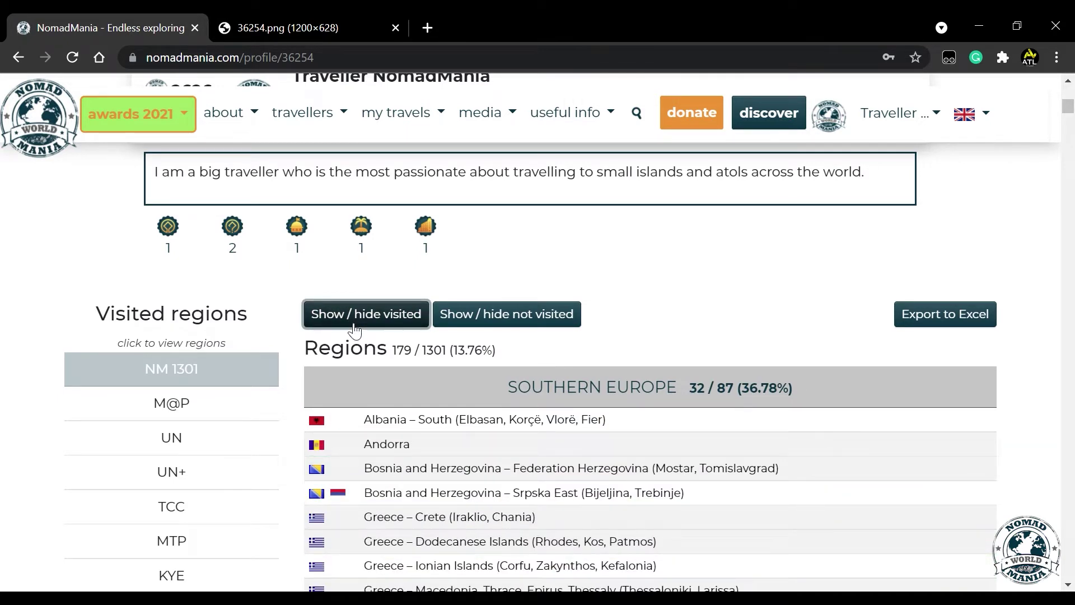
left_click(355, 328)
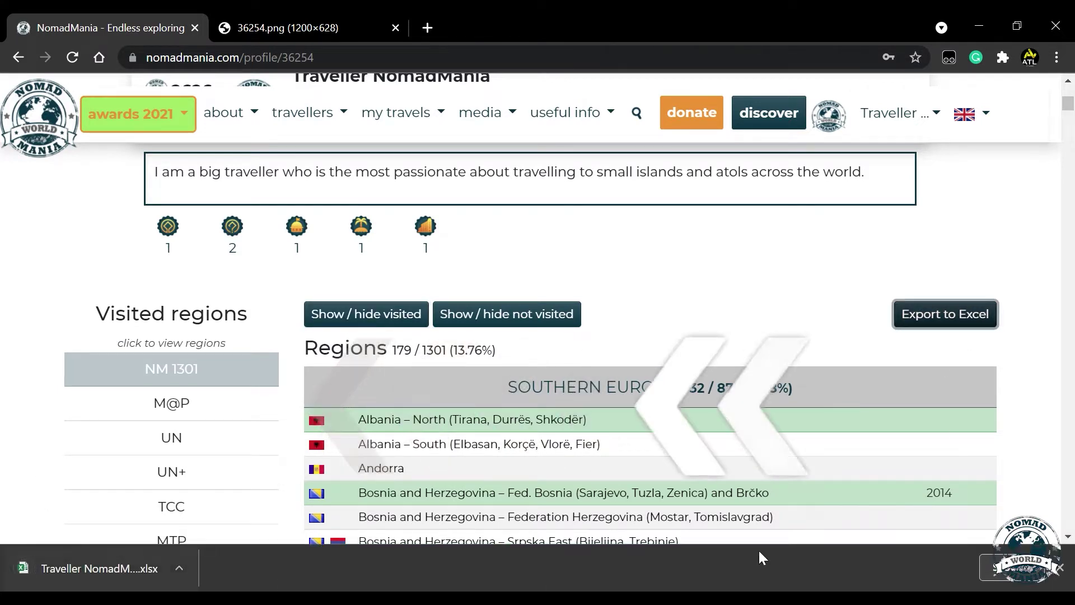
left_click(1061, 568)
List the M@P, UN, UN+, TCC and MTP regions, ending on the KYE grid squares.
scroll(504, 392, "down", 2)
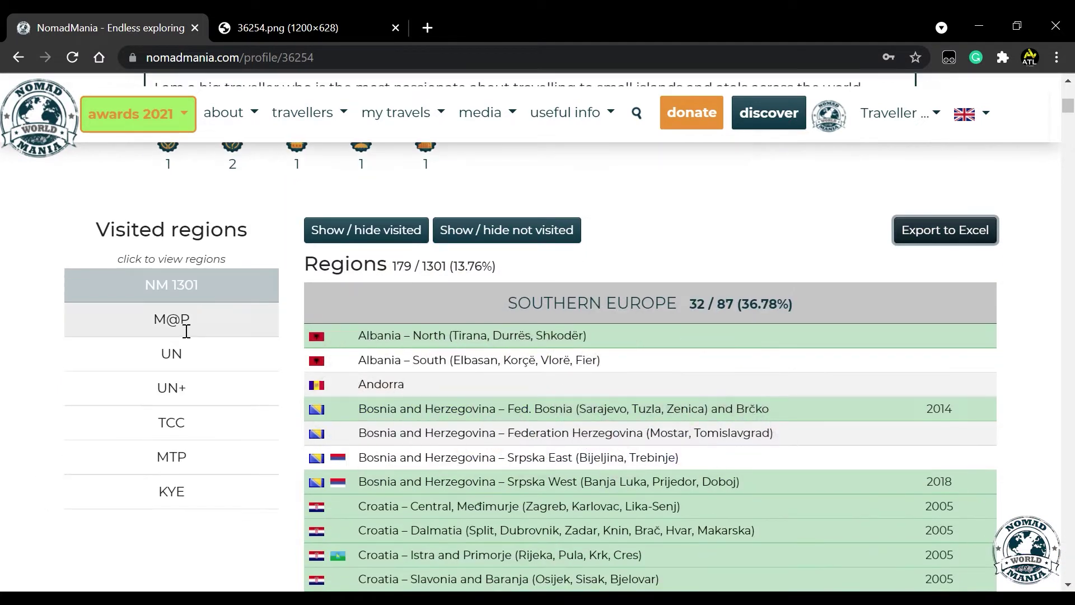
left_click(178, 314)
left_click(186, 351)
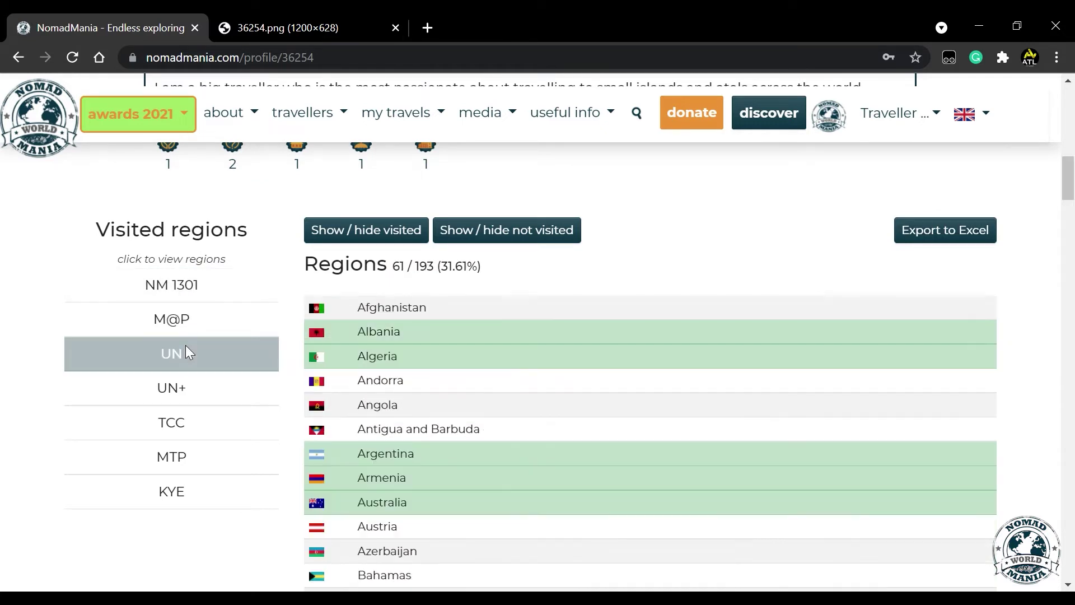
left_click(186, 399)
left_click(185, 433)
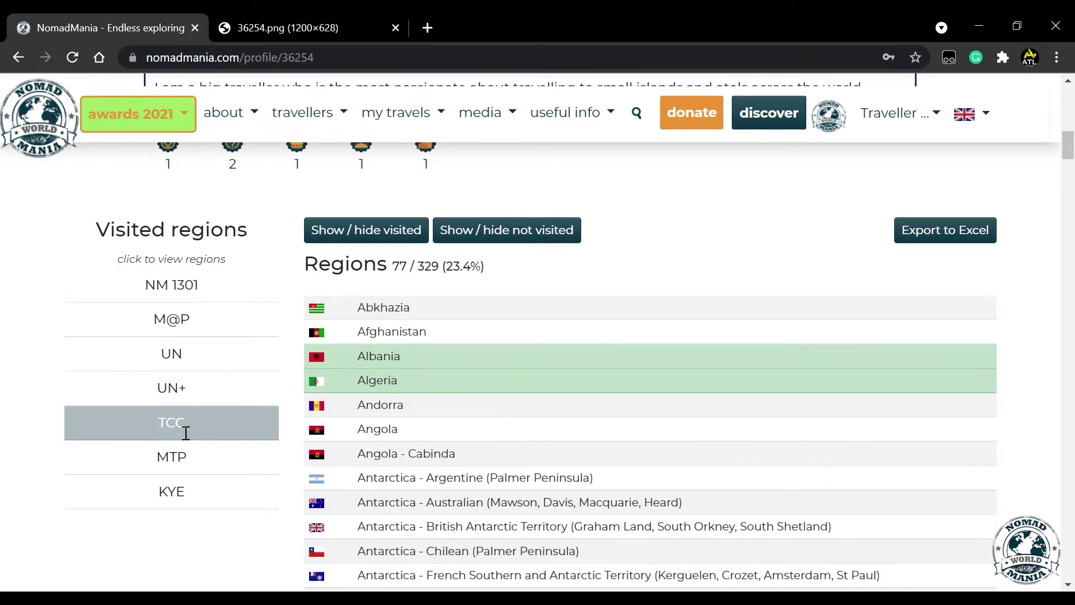
left_click(189, 464)
left_click(175, 498)
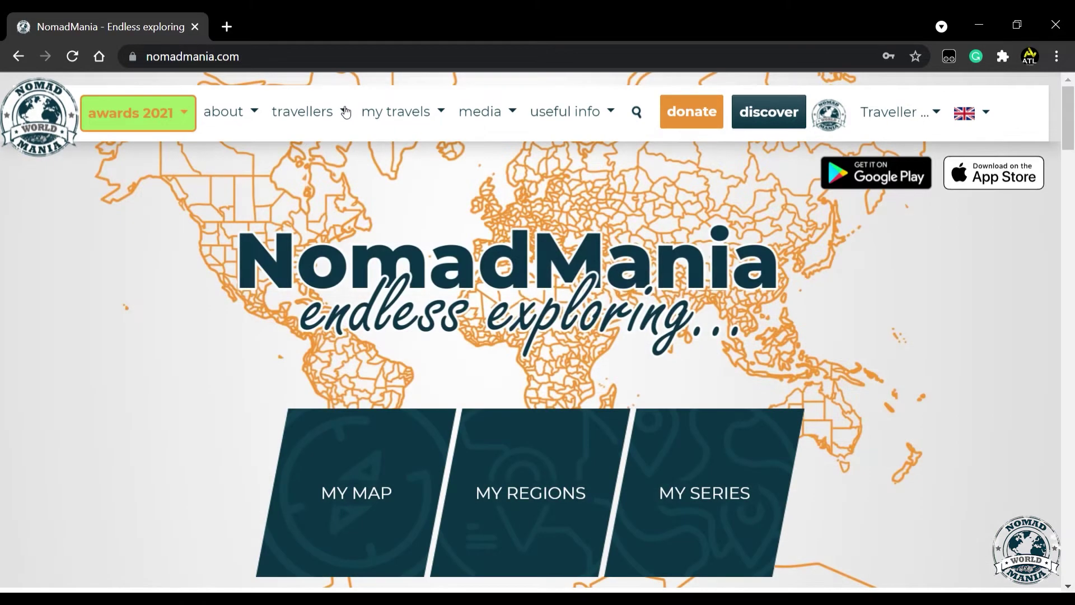
Filter the travellers' master ranking to Germany and the 50 - 59 age range.
left_click(346, 112)
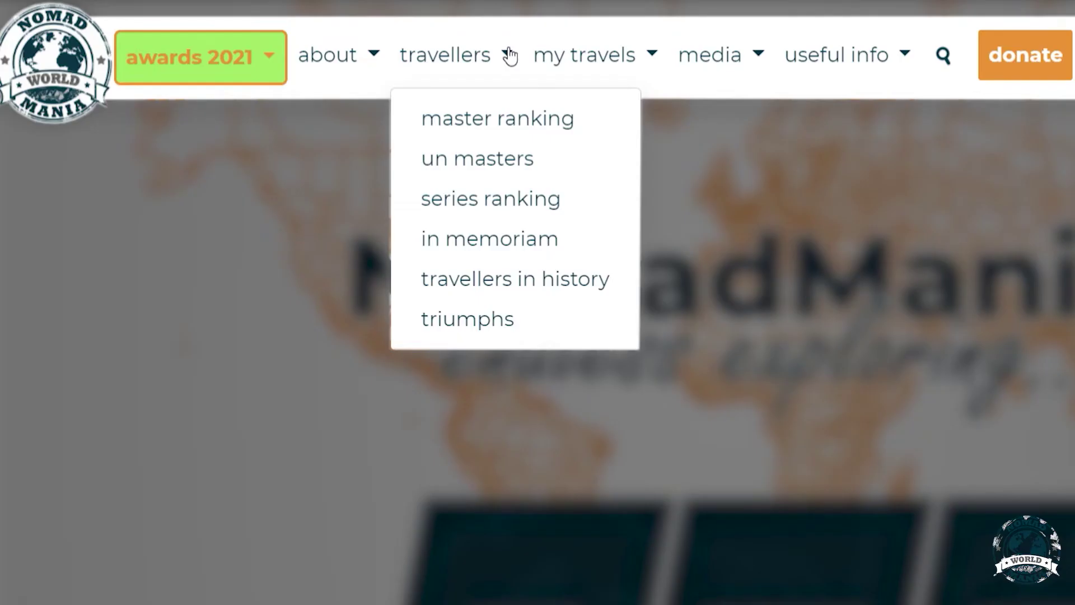
left_click(515, 125)
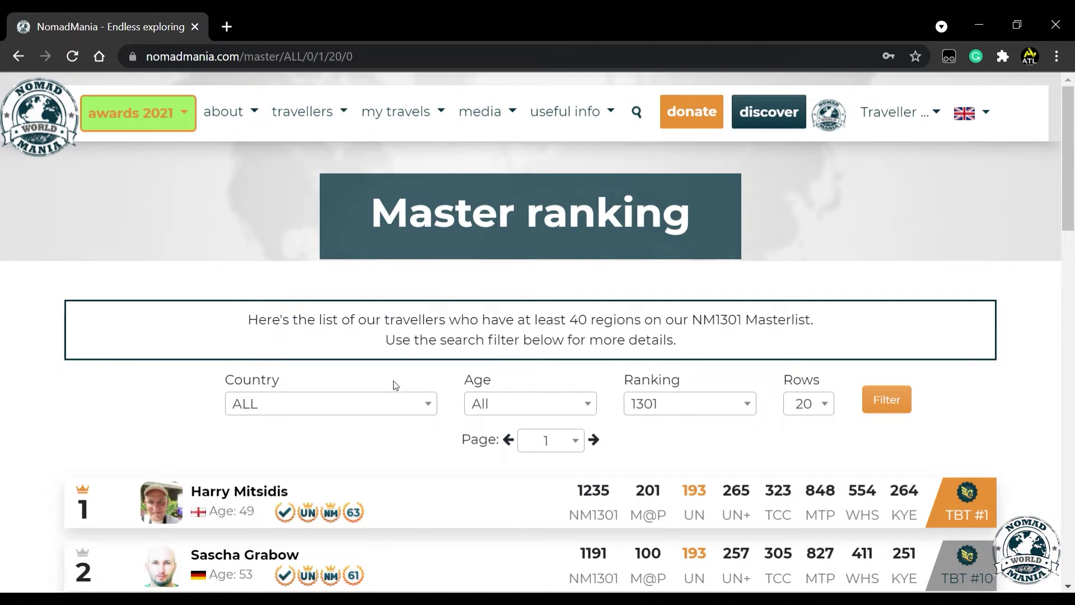
left_click(396, 405)
type("germa")
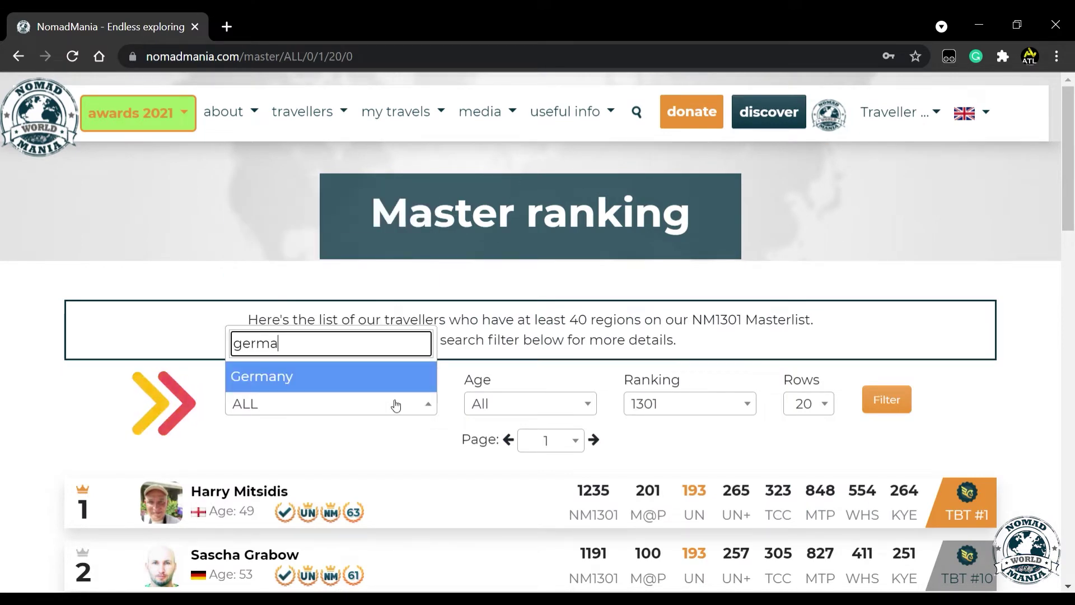
key("Return")
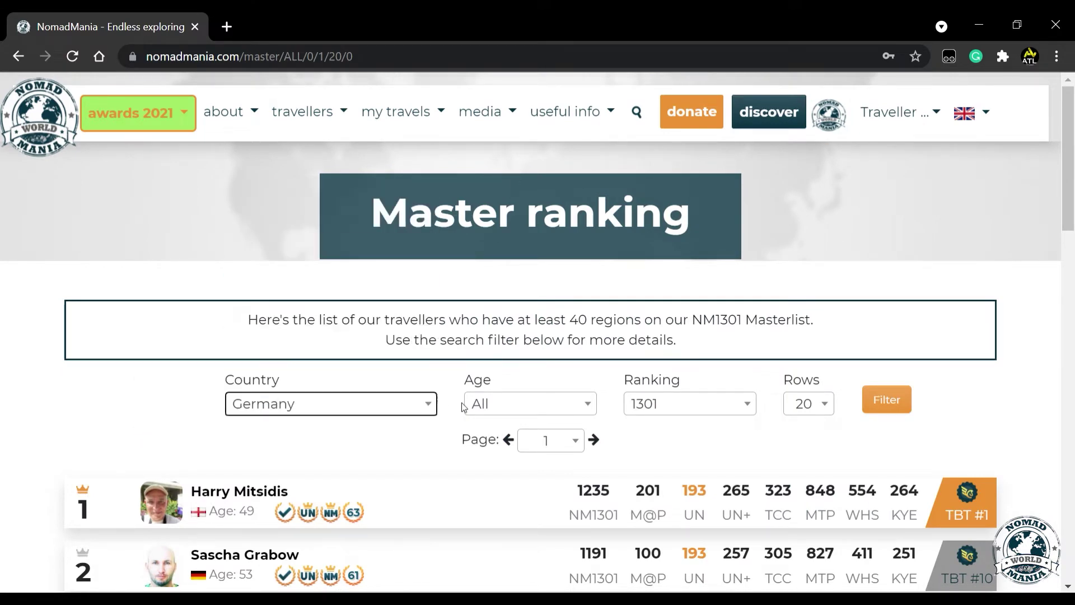
left_click(537, 410)
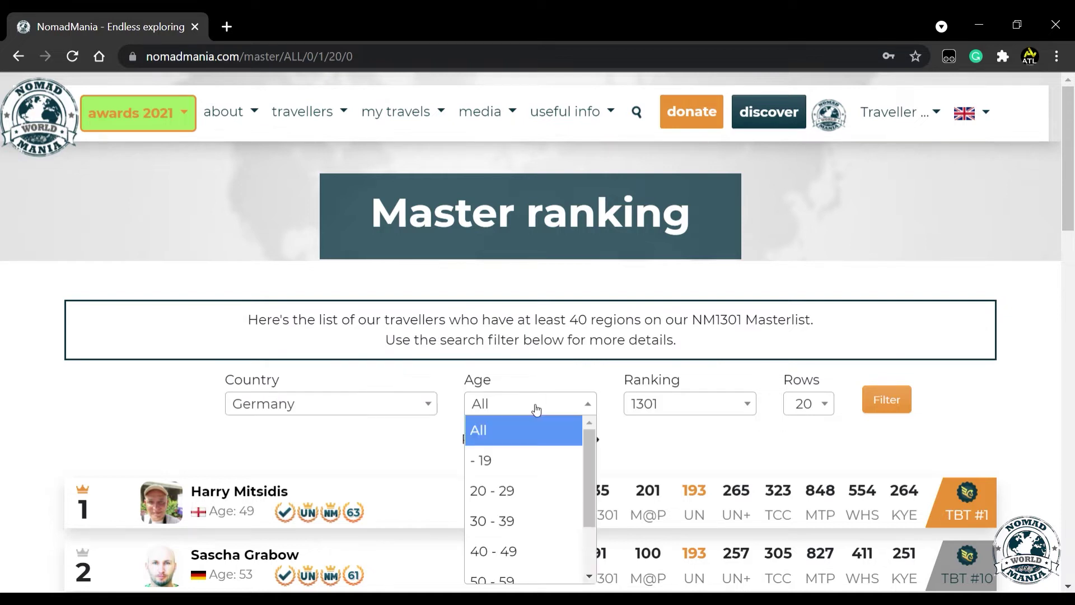
scroll(537, 467, "down", 2)
left_click(538, 506)
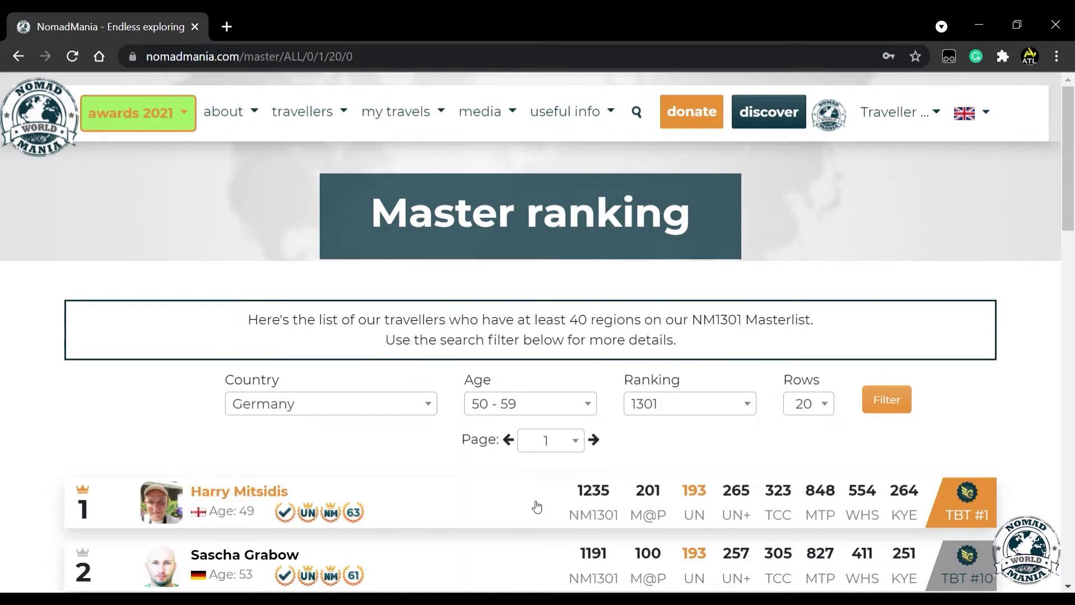
left_click(881, 409)
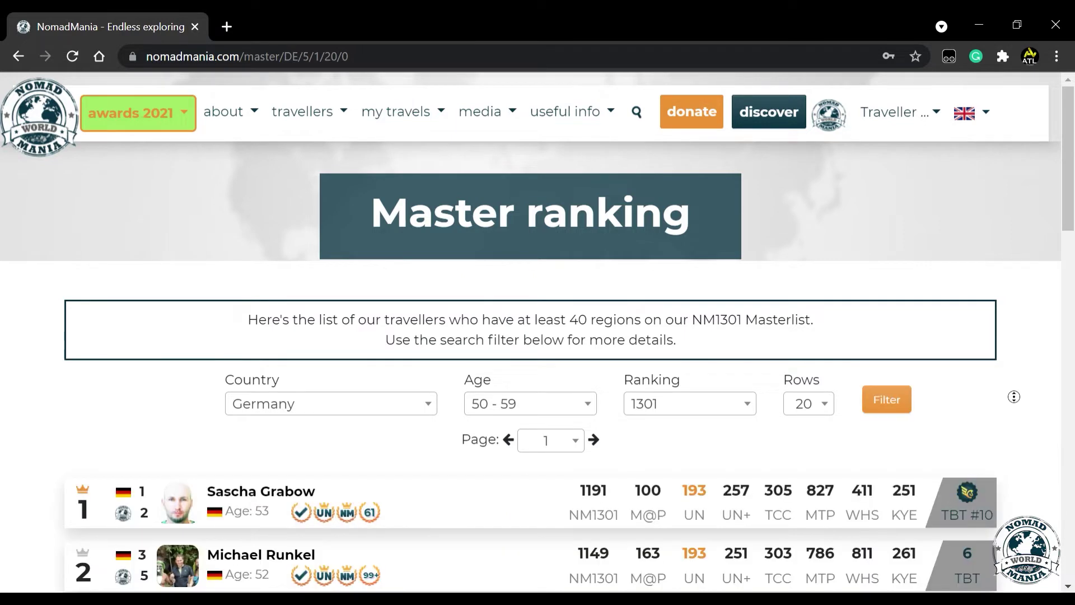
Review the second-ranked German traveller's achievements, then open the Triumphs feed.
scroll(1026, 403, "down", 3)
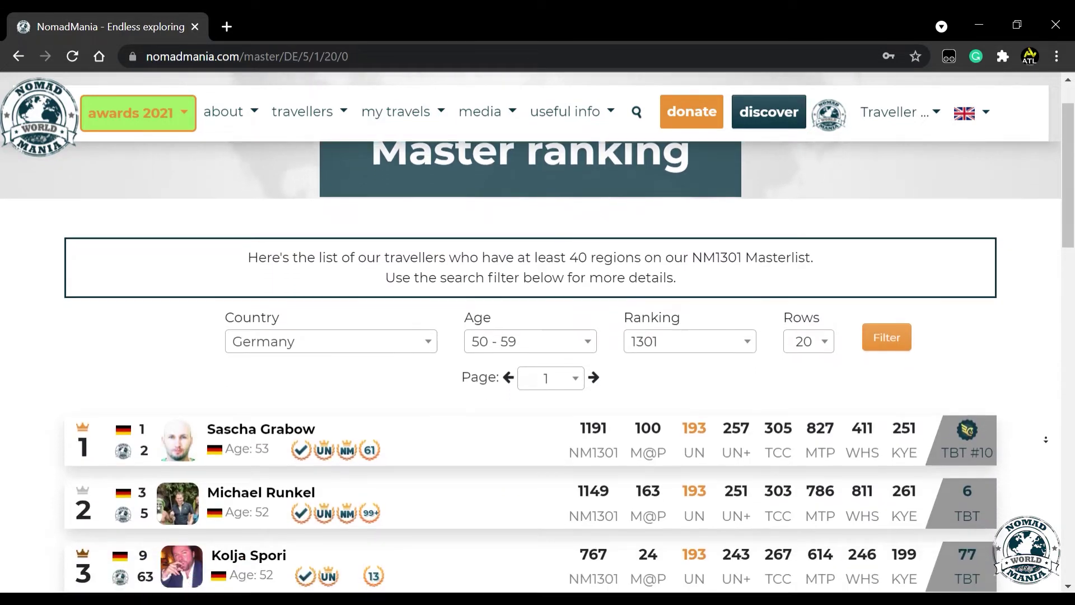
scroll(1043, 438, "down", 2)
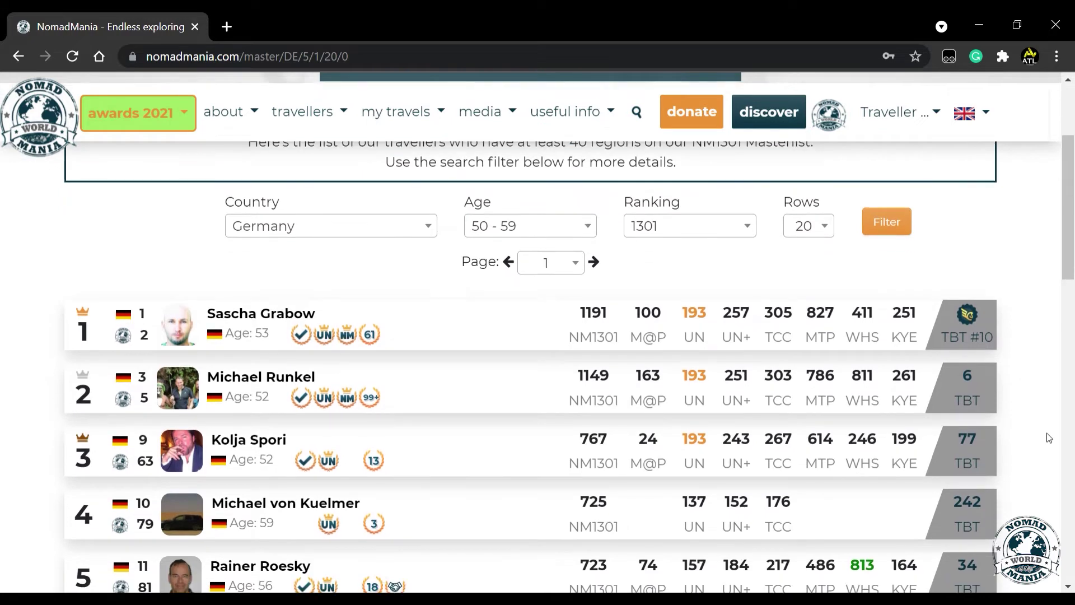
left_click(372, 399)
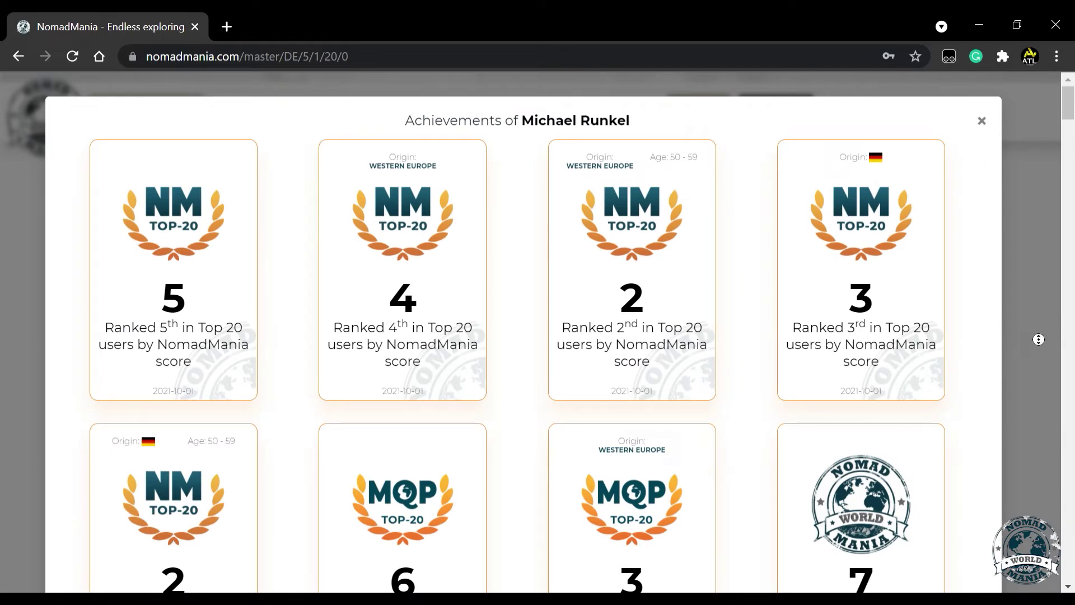
scroll(1039, 340, "down", 2)
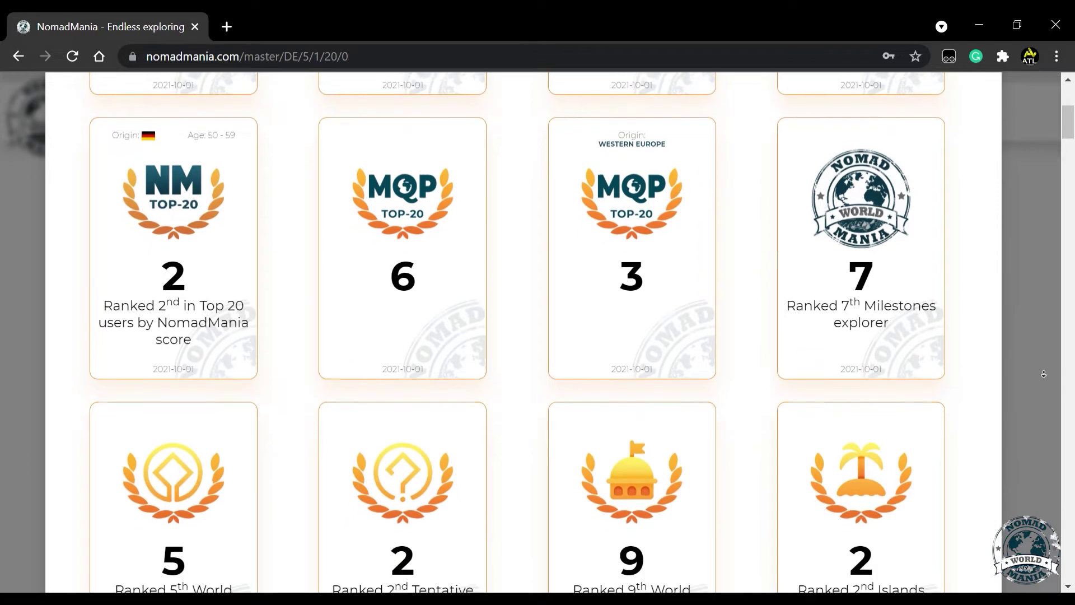
left_click(1035, 363)
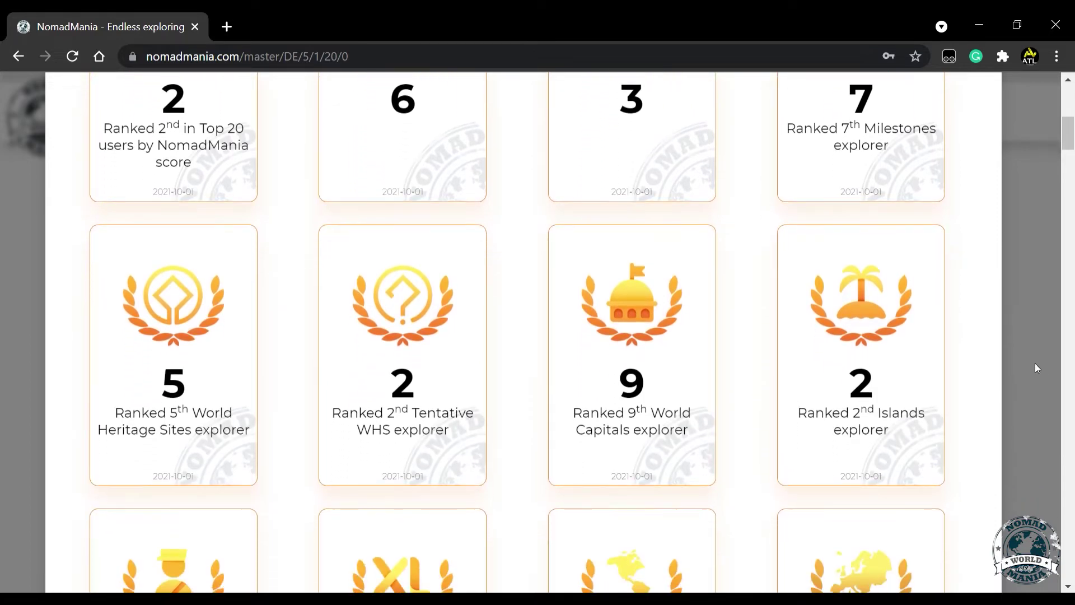
left_click(1035, 363)
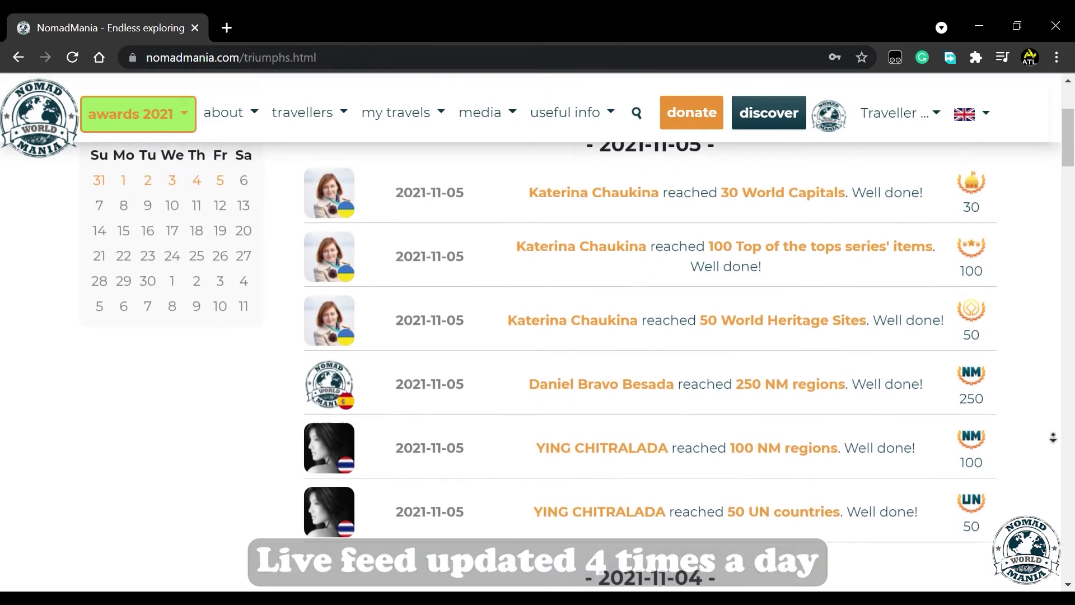
Open the UN Masters list of travellers who visited all 193 UN countries.
left_click(1042, 428)
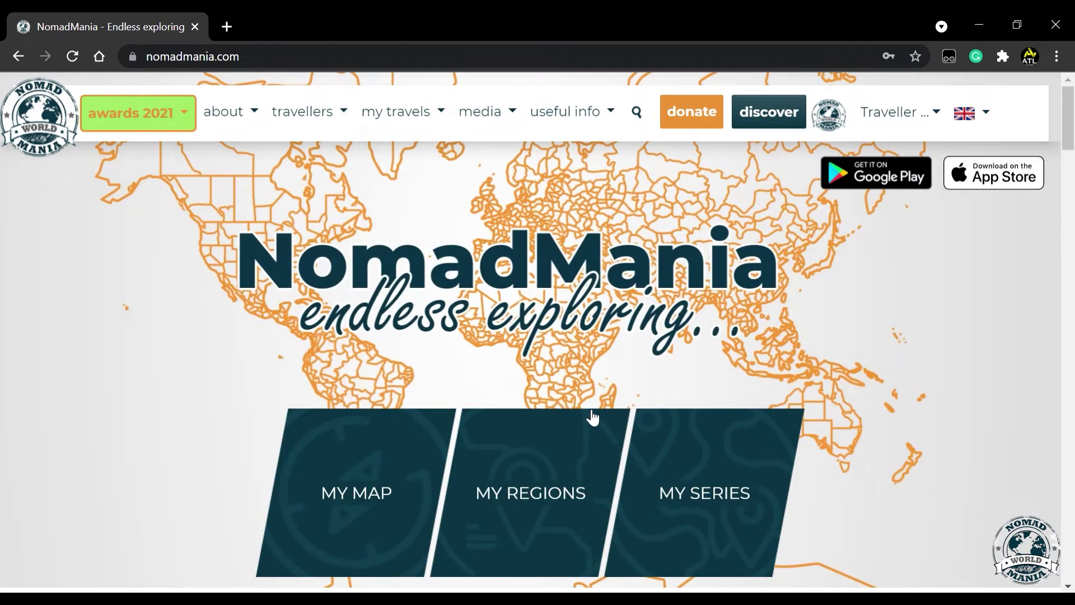
left_click(315, 119)
left_click(311, 184)
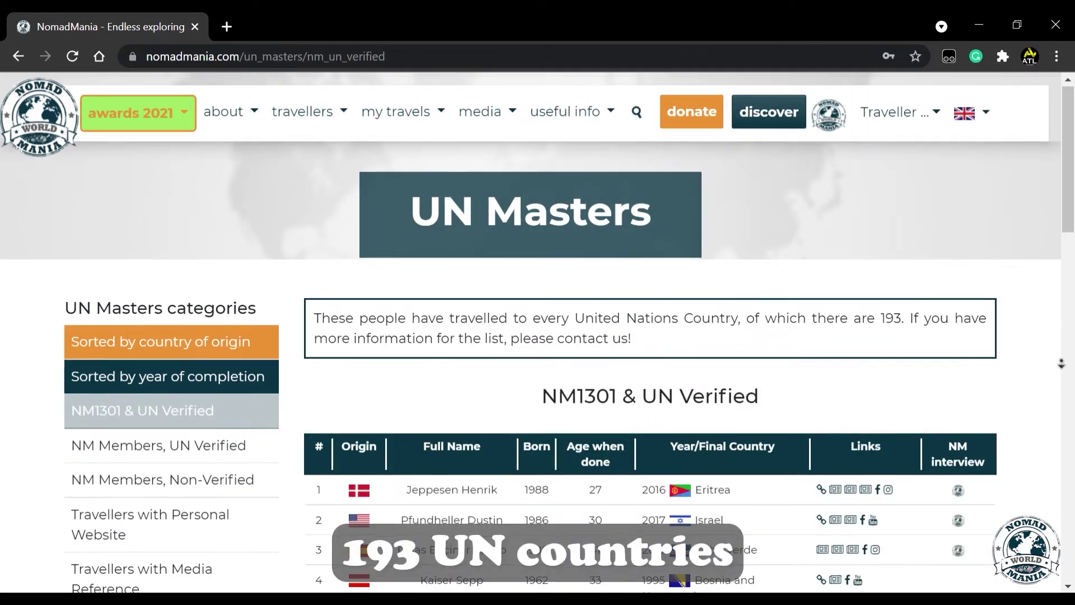
scroll(1062, 376, "down", 2)
scroll(1062, 376, "down", 2)
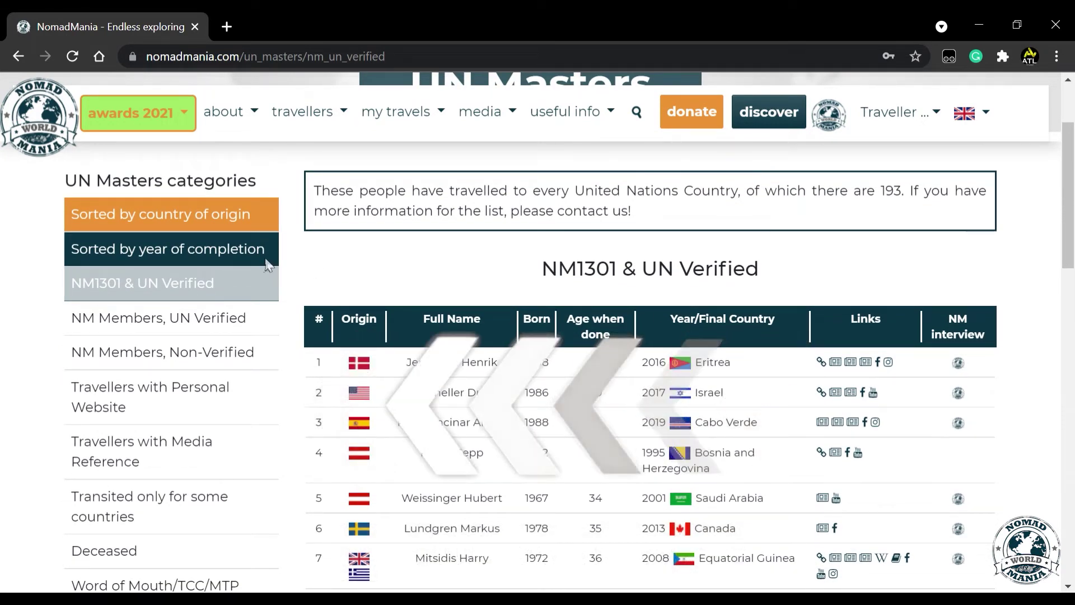
View UN Masters sorted by year of completion, then the NM1301 & UN Verified list, then the Press page.
left_click(157, 247)
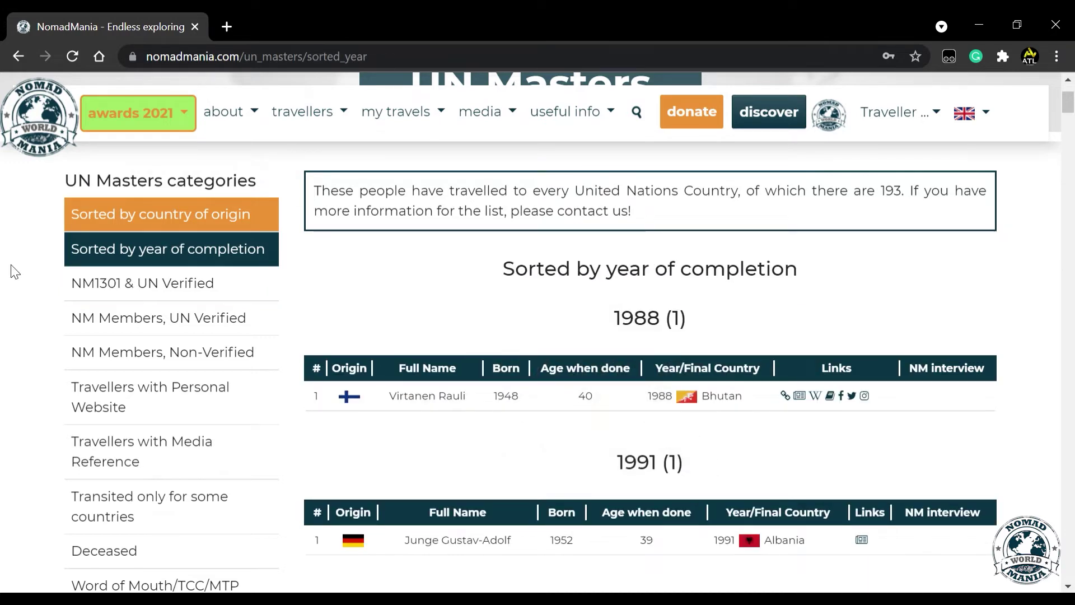
left_click(148, 285)
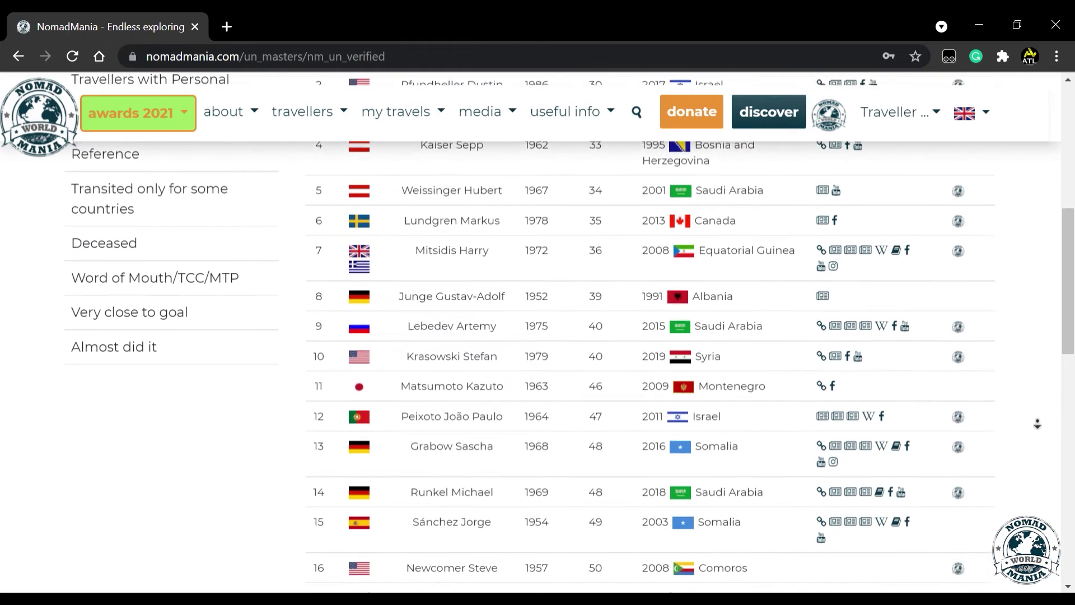
left_click(1028, 415)
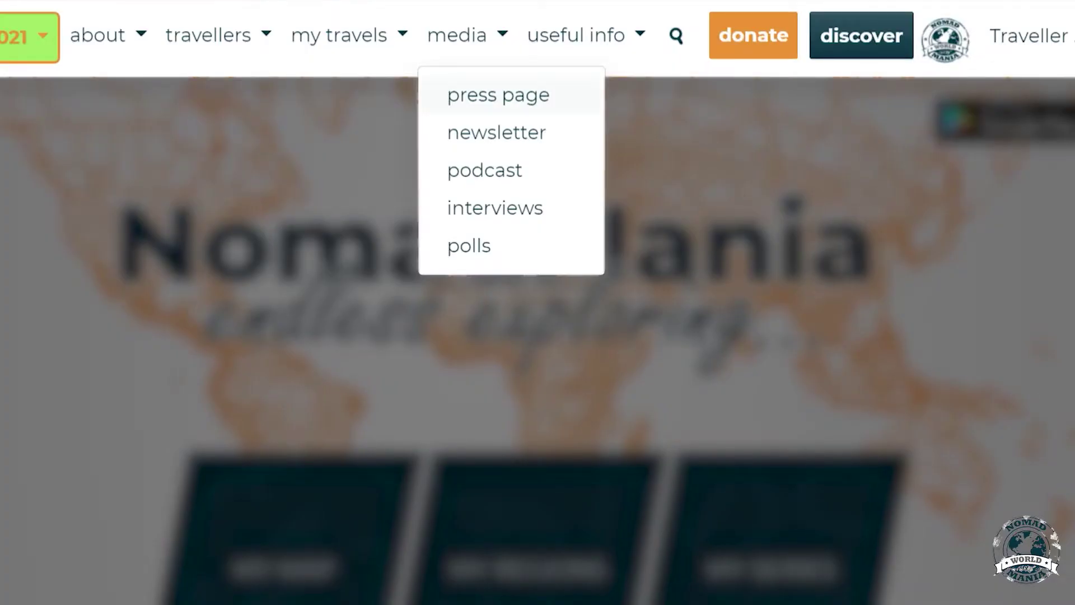
left_click(498, 95)
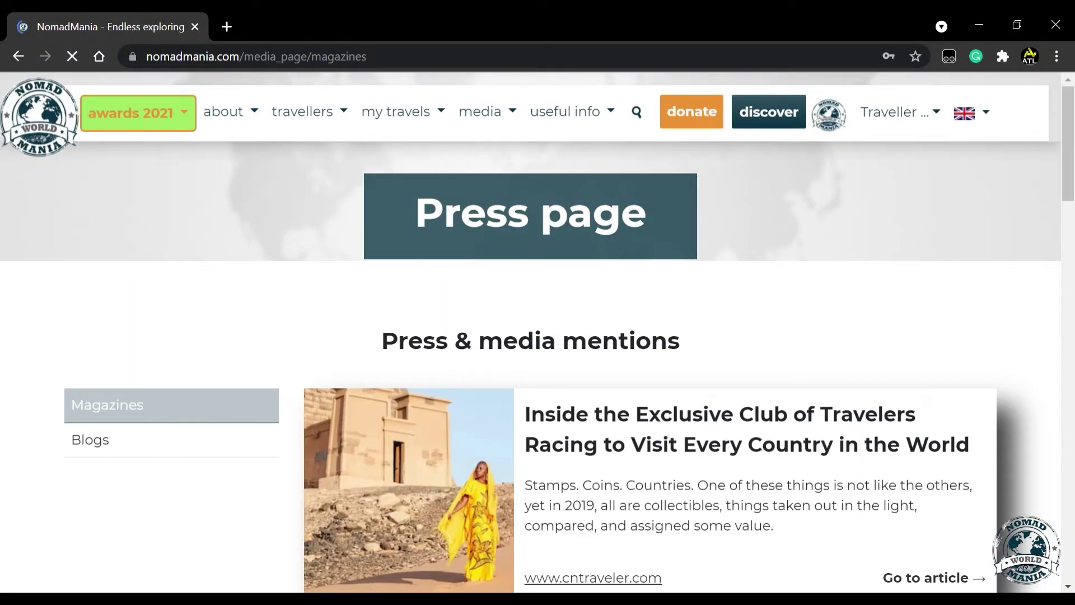
Scroll through the media mentions on the Press page.
scroll(538, 336, "down", 4)
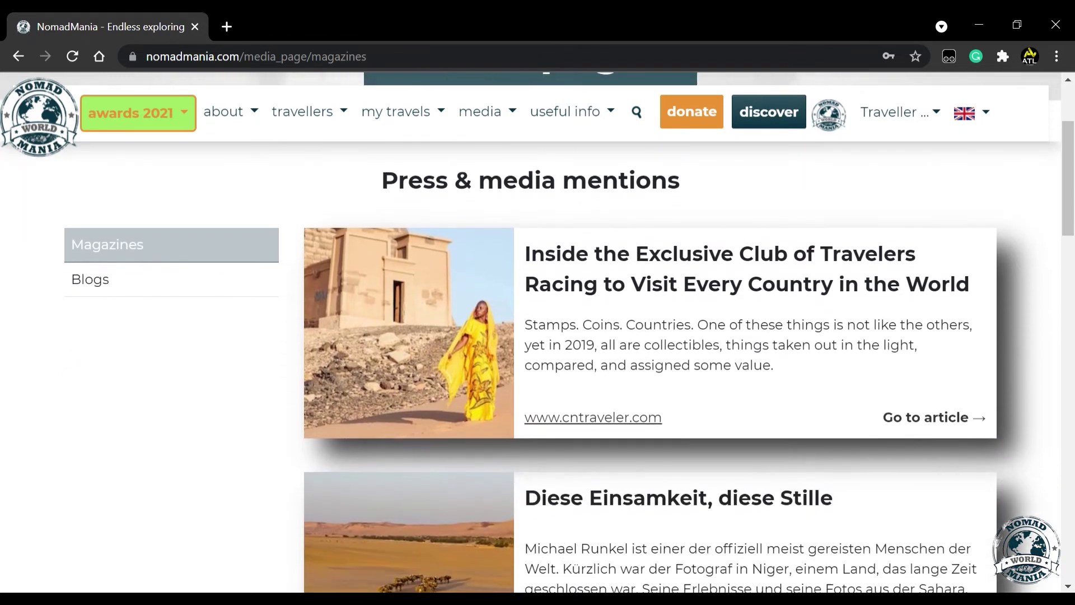
scroll(538, 336, "down", 4)
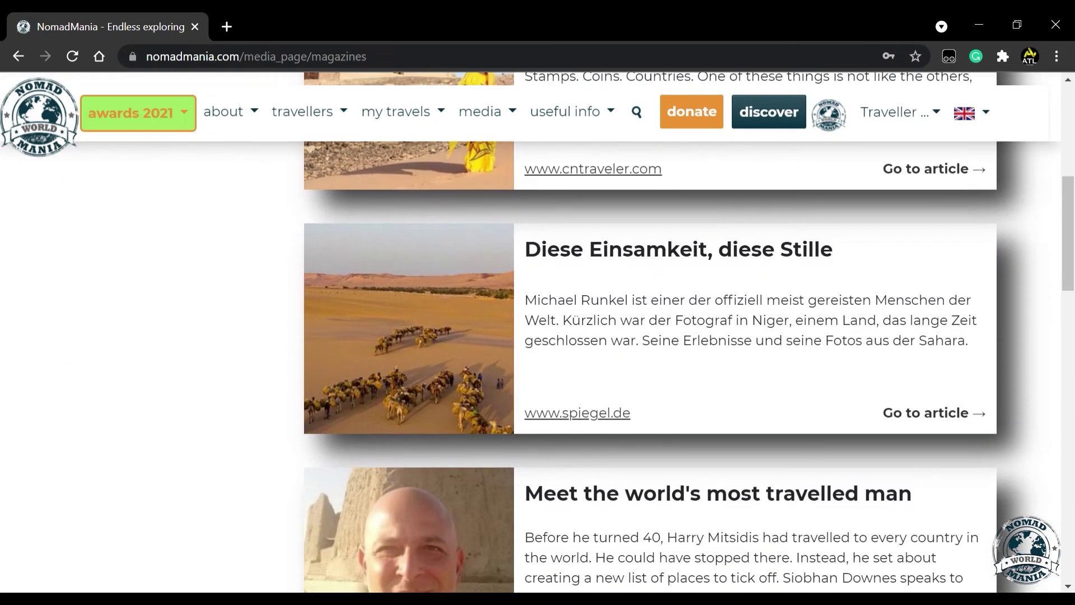
scroll(538, 336, "down", 1)
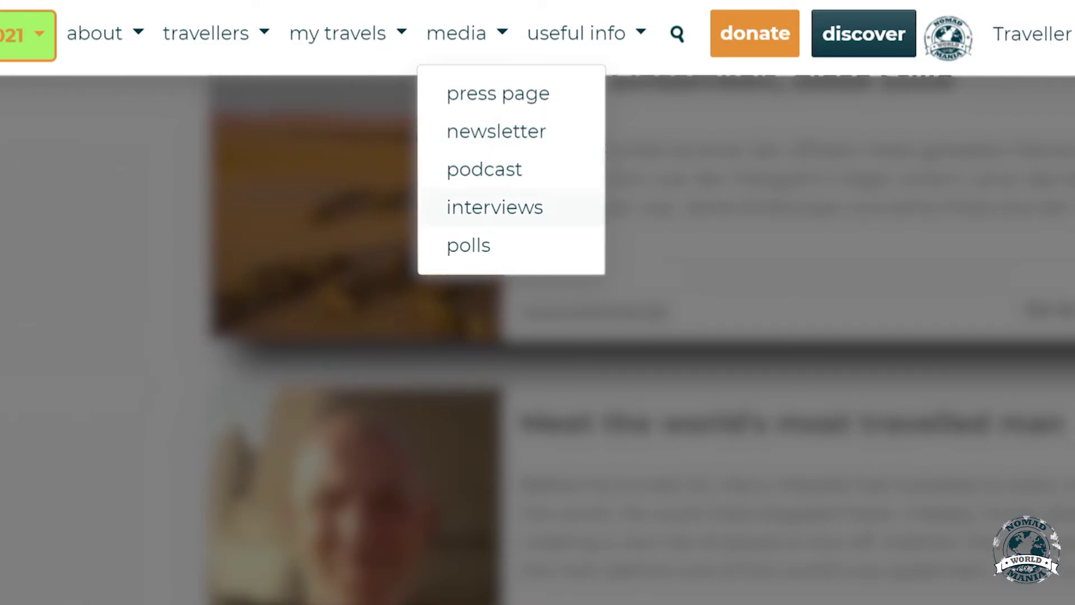
Open Interviews and scroll down to the fifth interview, dated 2021-09-05.
left_click(495, 208)
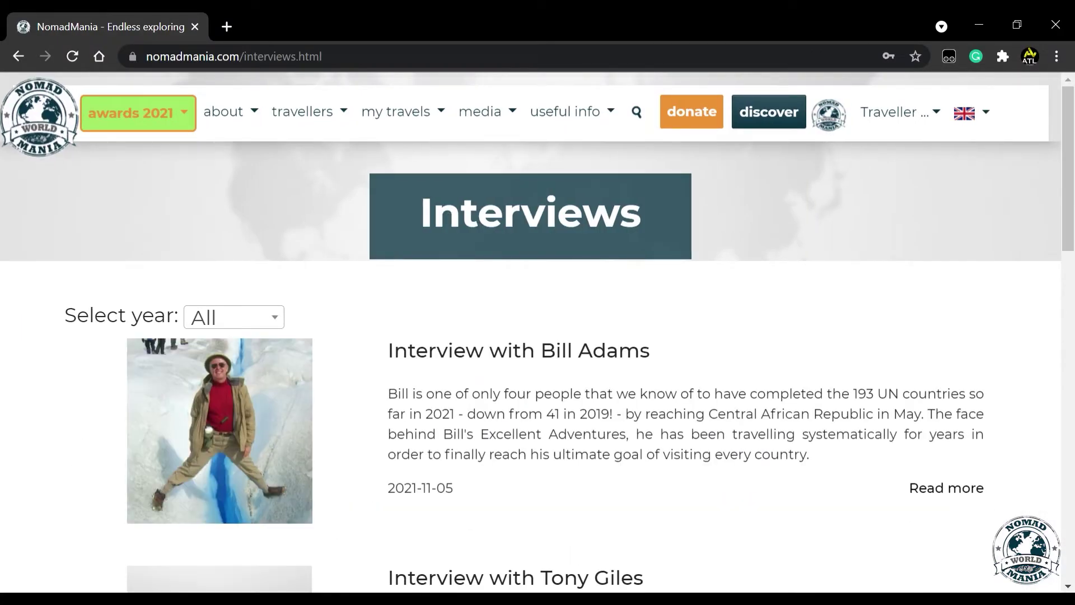
scroll(538, 330, "down", 3)
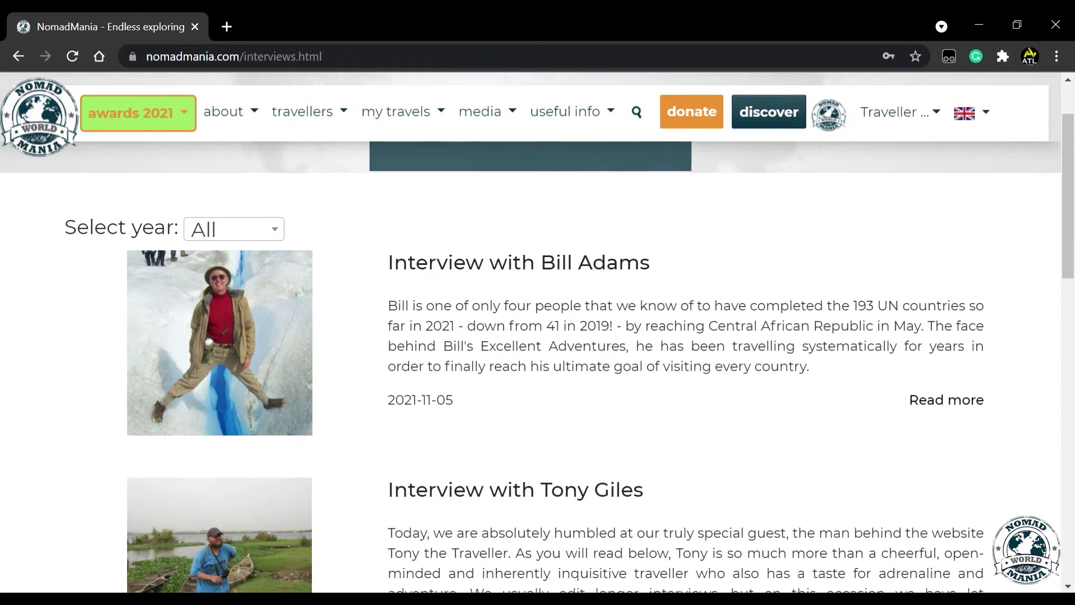
scroll(537, 330, "down", 4)
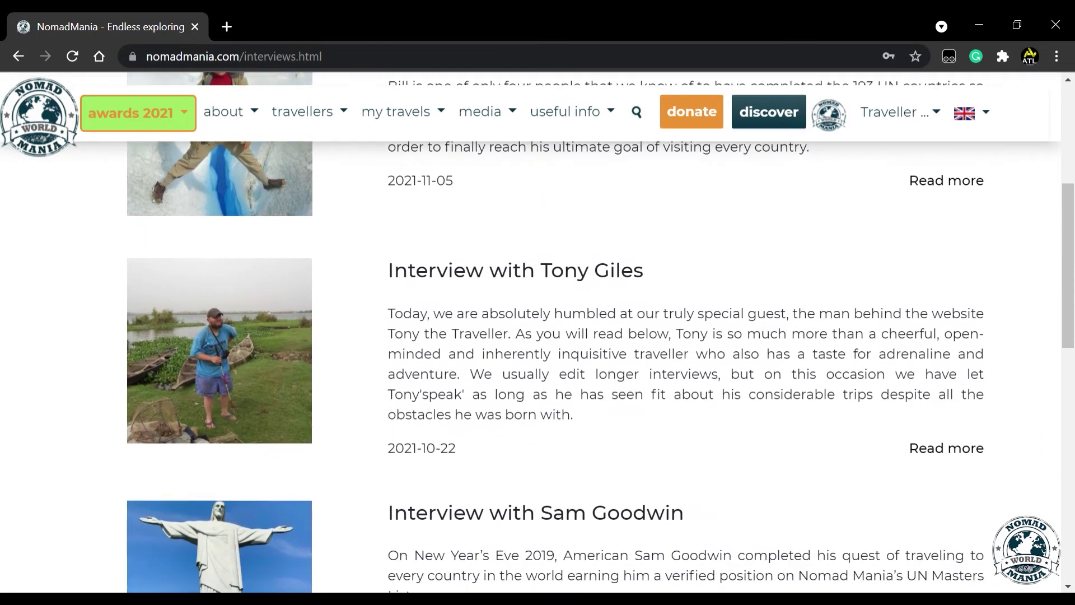
scroll(538, 331, "down", 4)
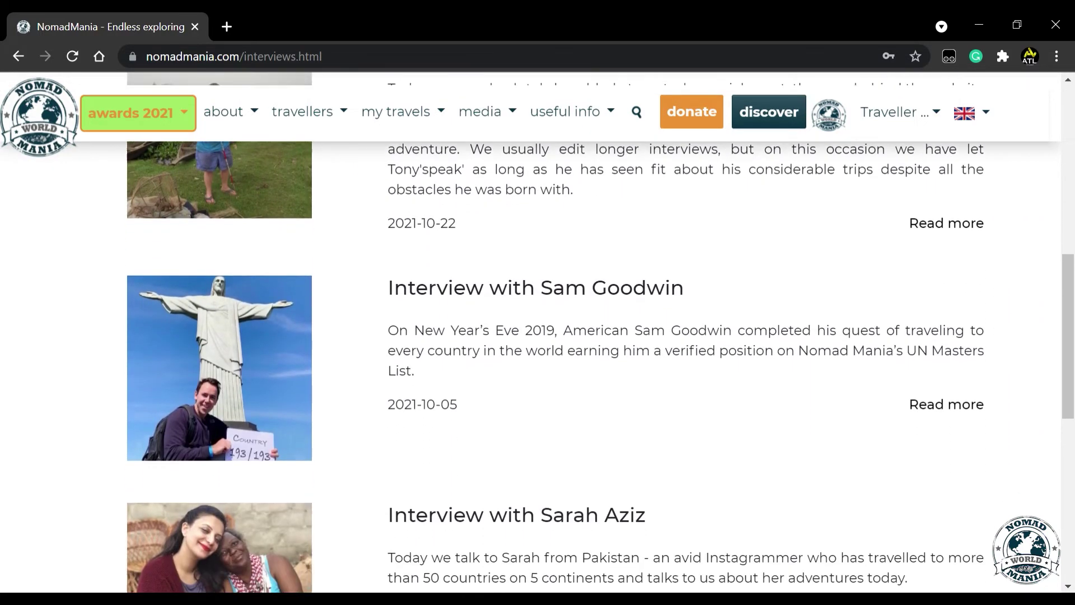
scroll(538, 330, "down", 3)
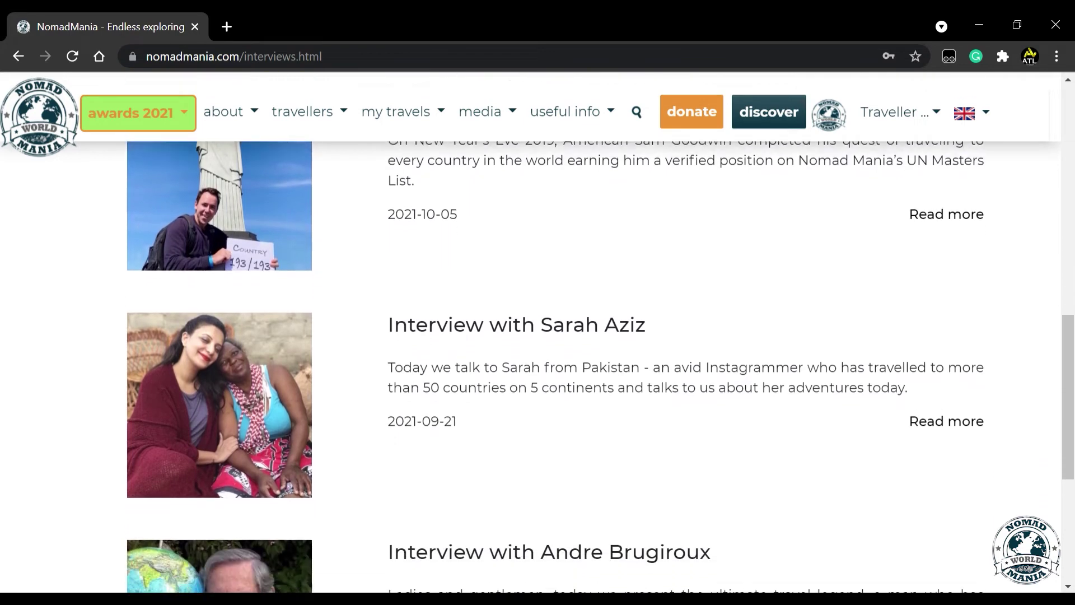
scroll(538, 330, "down", 2)
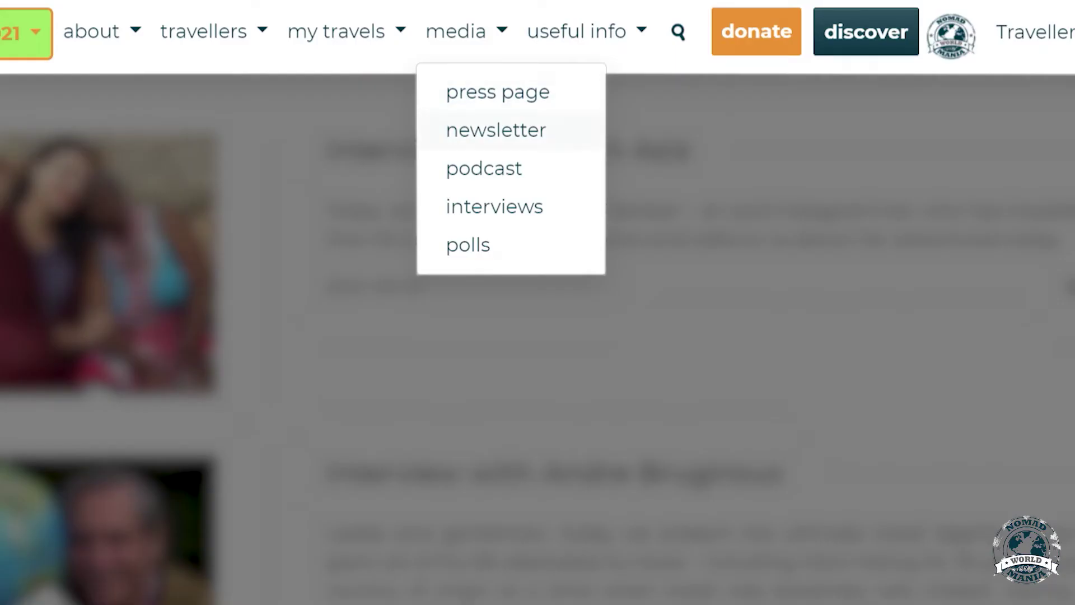
left_click(496, 130)
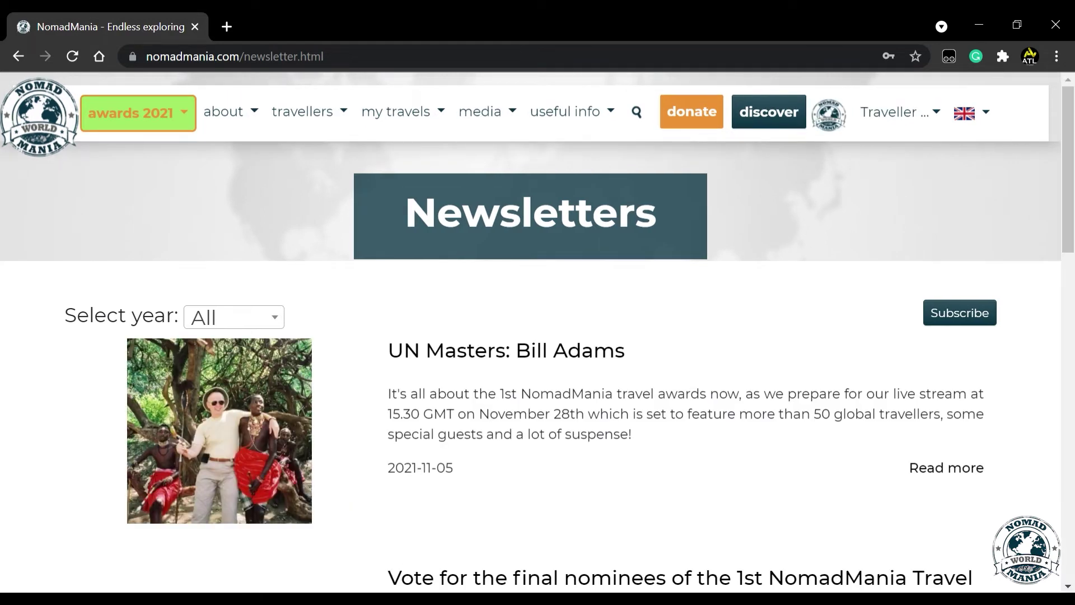
scroll(538, 331, "down", 3)
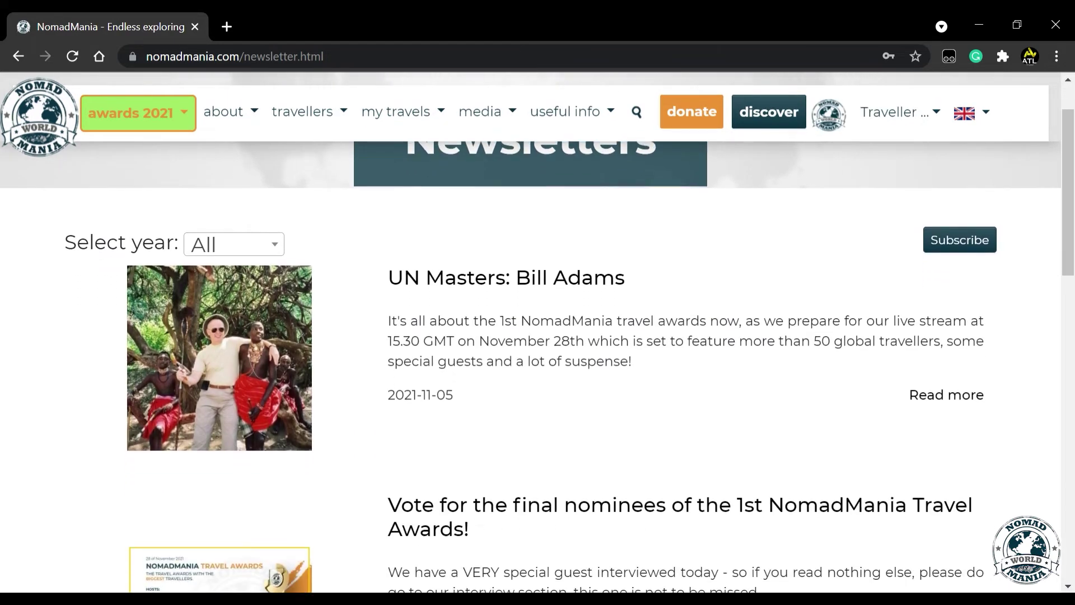
scroll(538, 331, "down", 5)
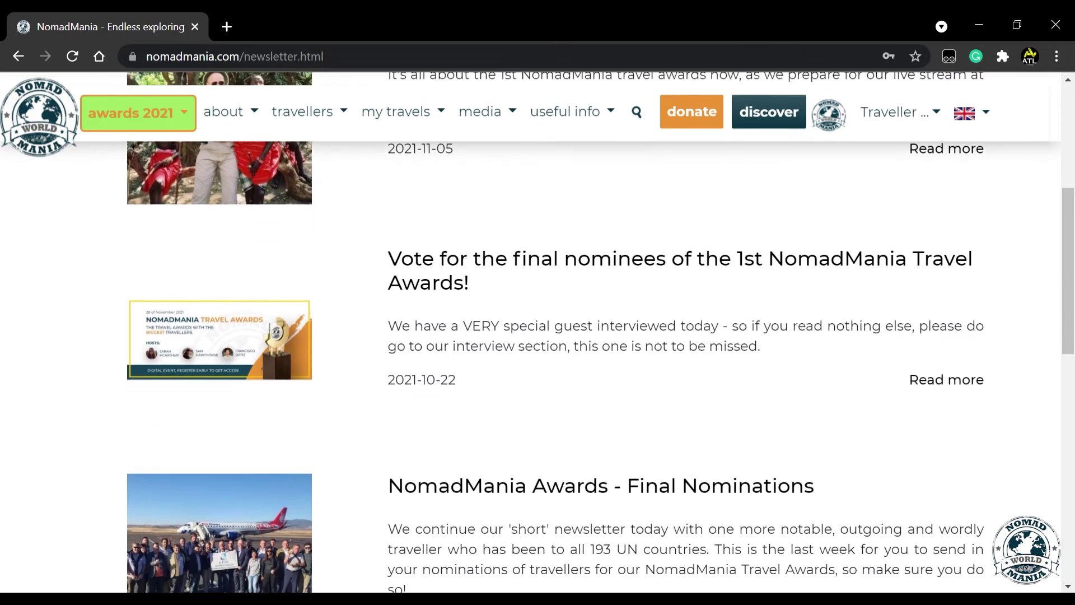
scroll(538, 330, "down", 5)
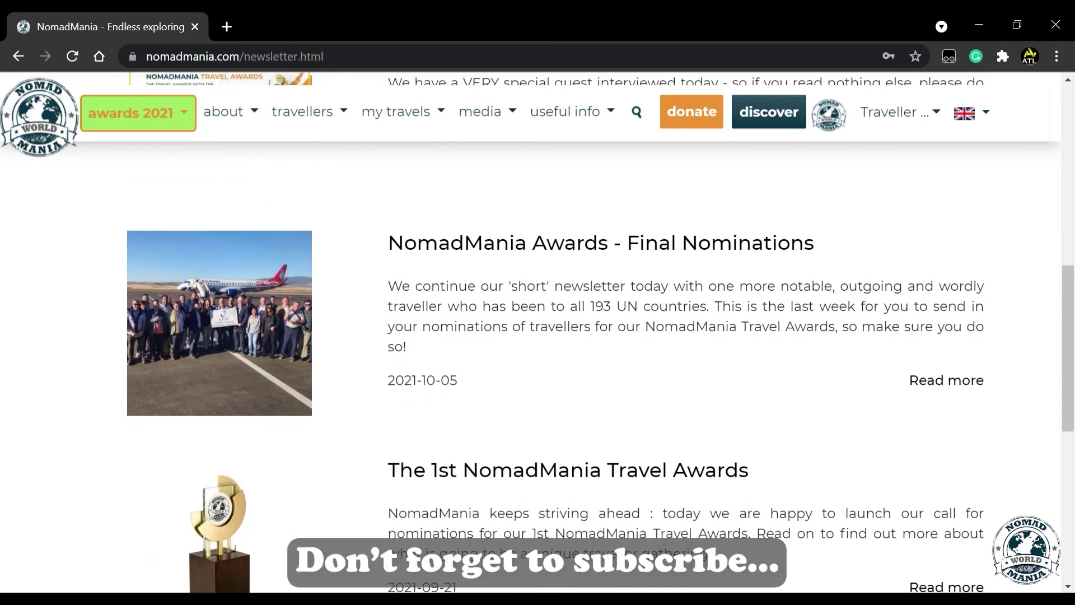
scroll(538, 331, "down", 3)
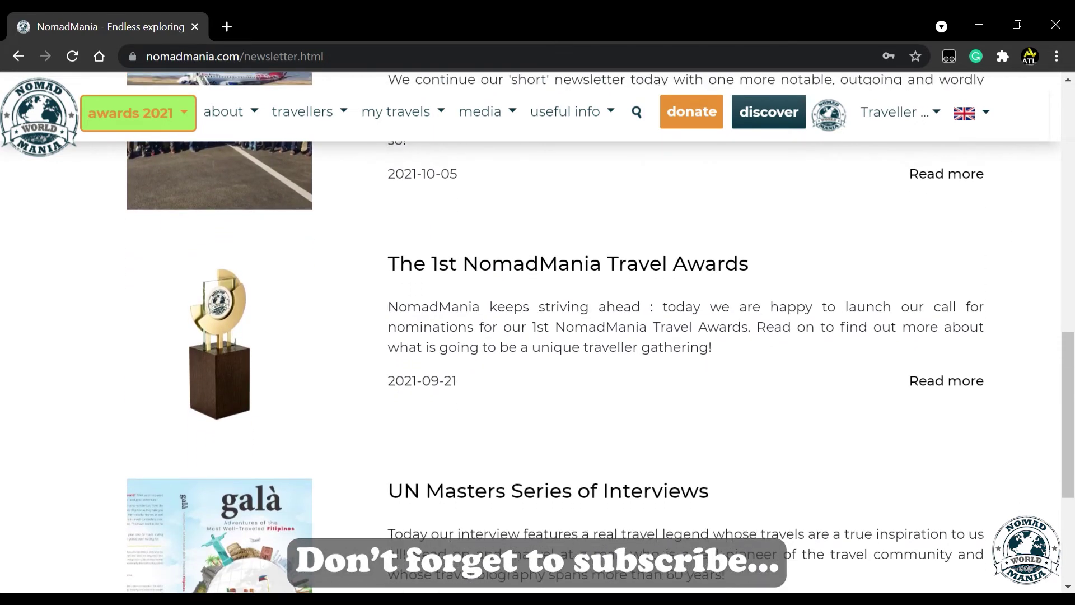
scroll(538, 330, "down", 1)
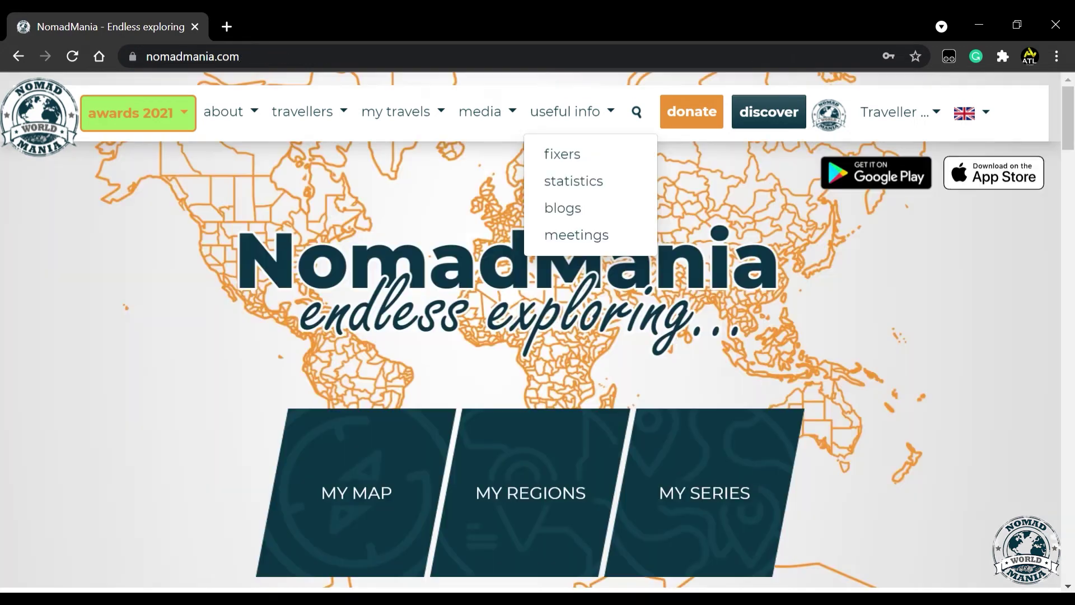
Open the Fixers directory and show the recommended fixers for Iraq.
left_click(562, 154)
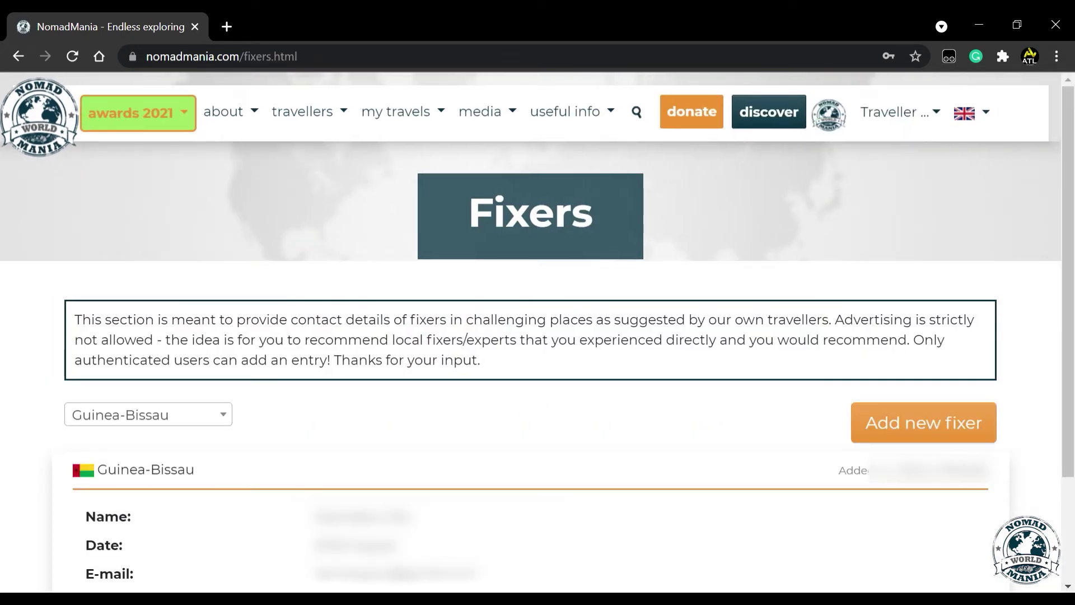
left_click(149, 415)
type("iraq")
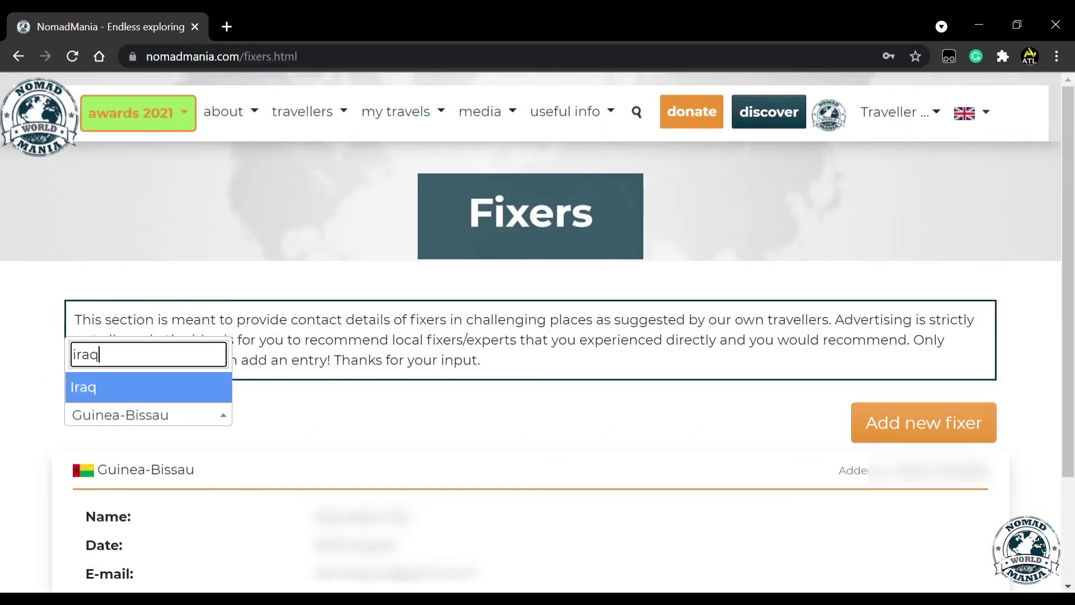
key("Return")
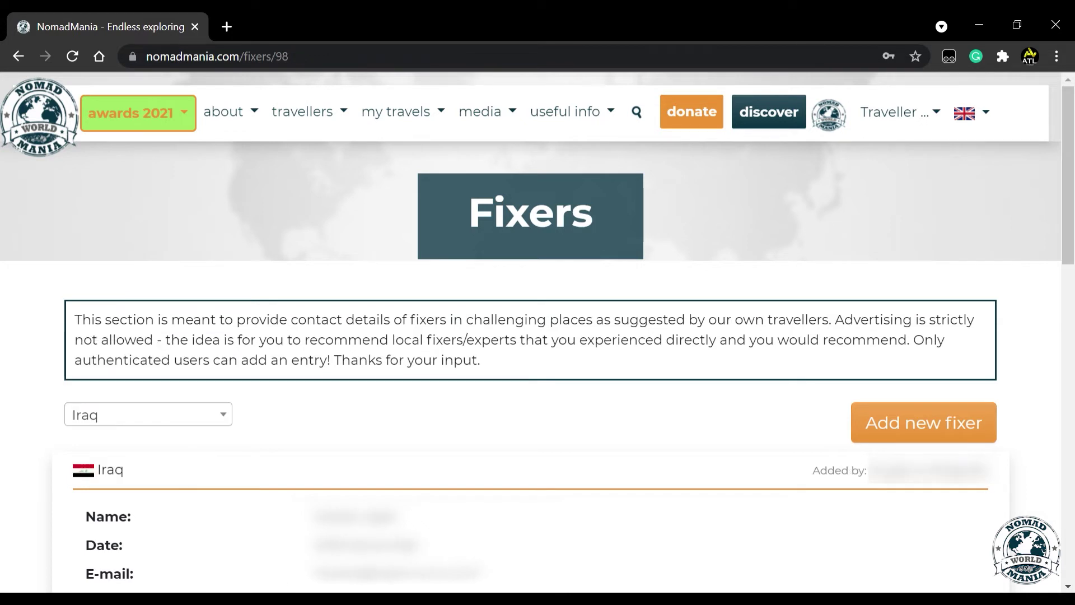
scroll(537, 337, "down", 4)
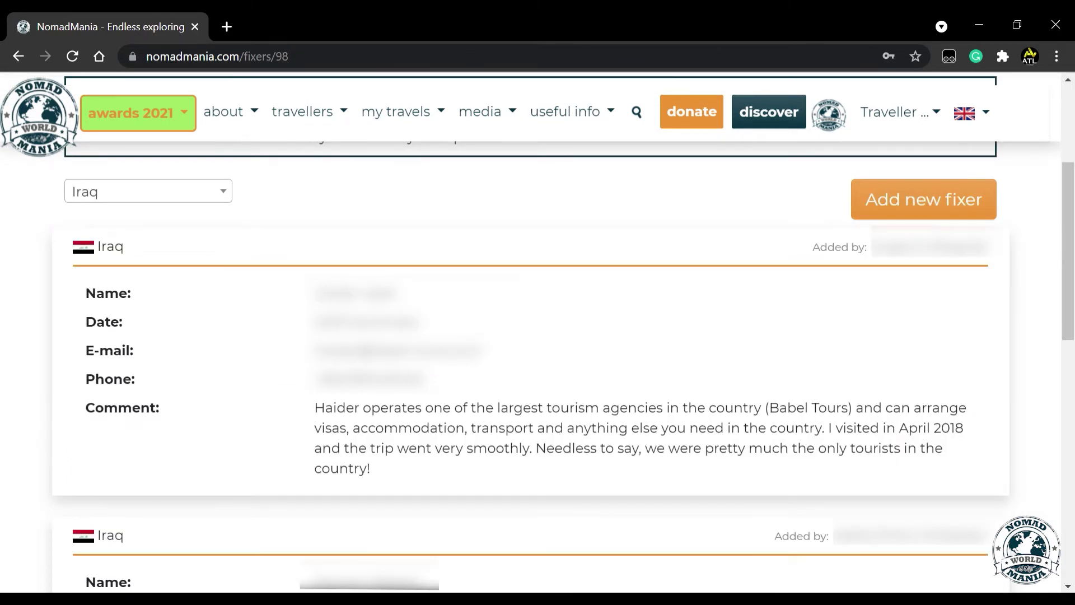
Switch the Fixers country to South Sudan and review its fixers.
key("Return")
type("sudan")
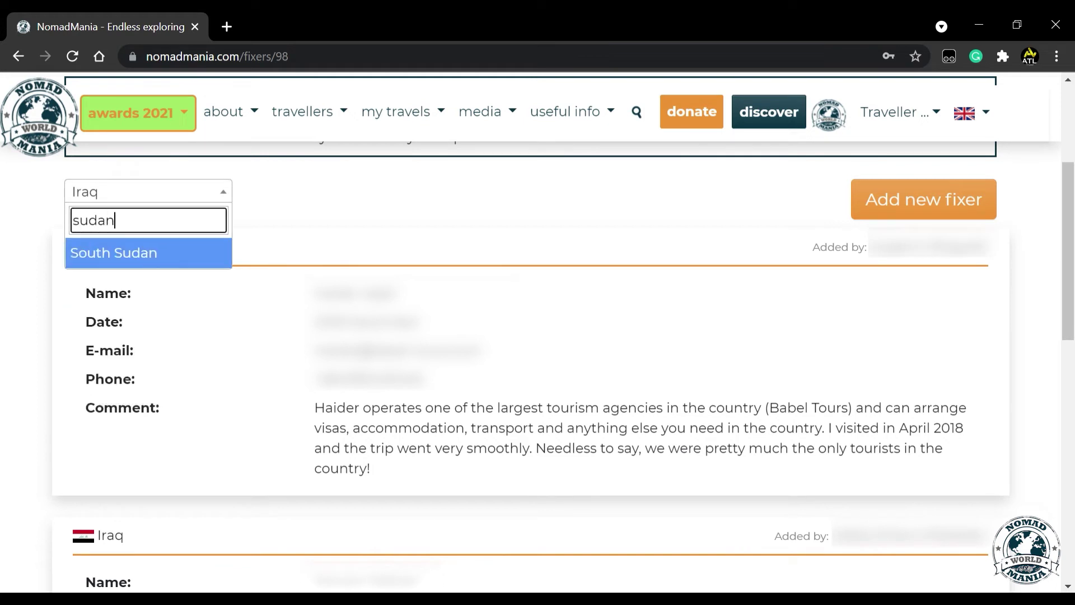
key("Return")
scroll(537, 336, "down", 4)
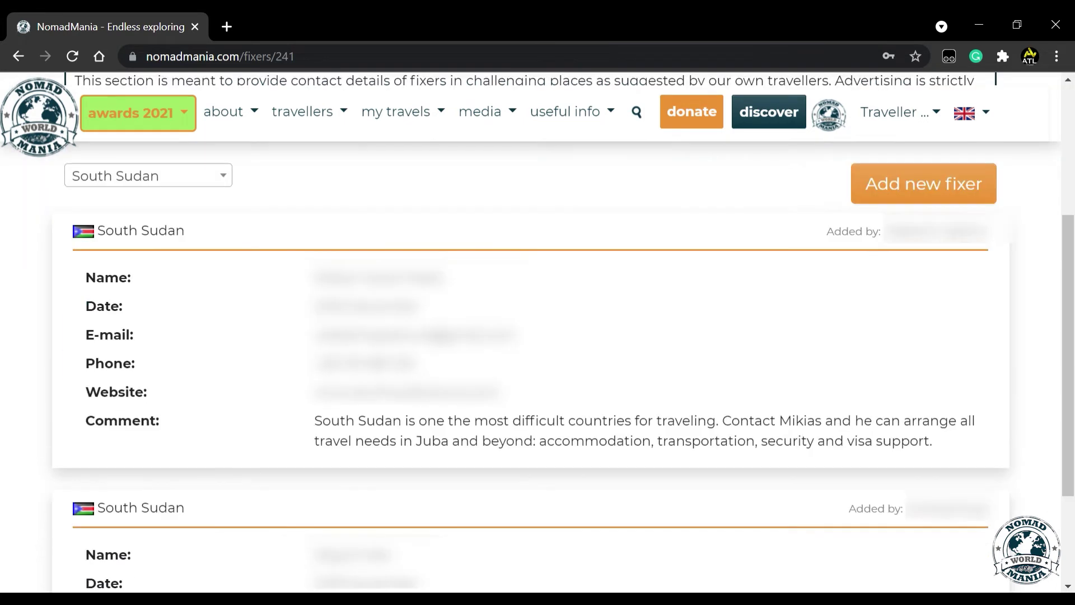
Switch the Fixers country to Uganda and review its fixers.
key("Return")
type("uga")
key("Down")
key("Return")
scroll(538, 336, "down", 3)
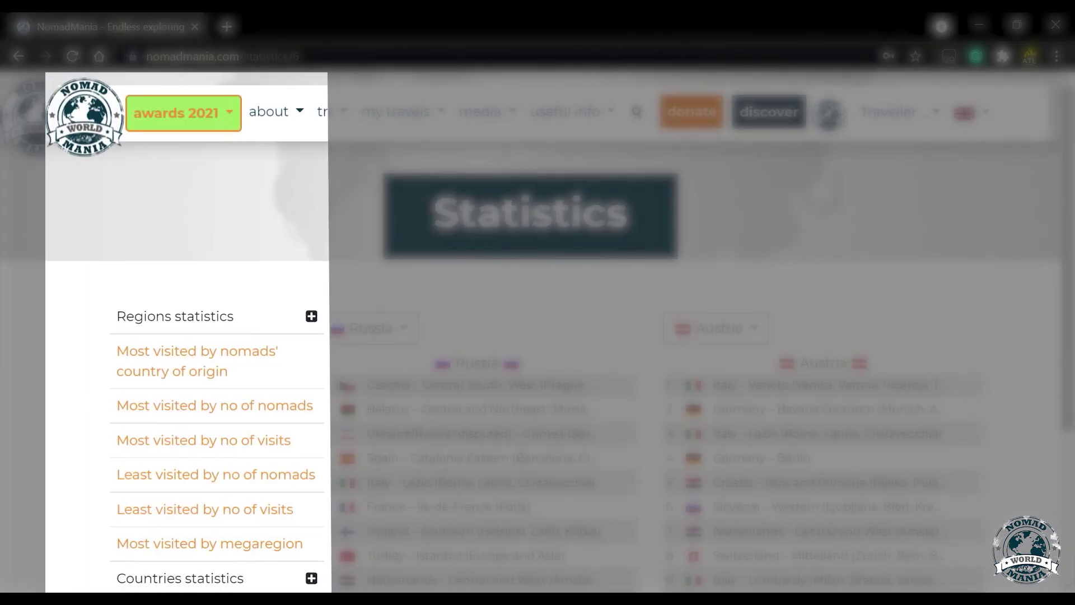
Scroll the Statistics sidebar and expand the Nomads statistics most new regions category.
scroll(537, 336, "down", 4)
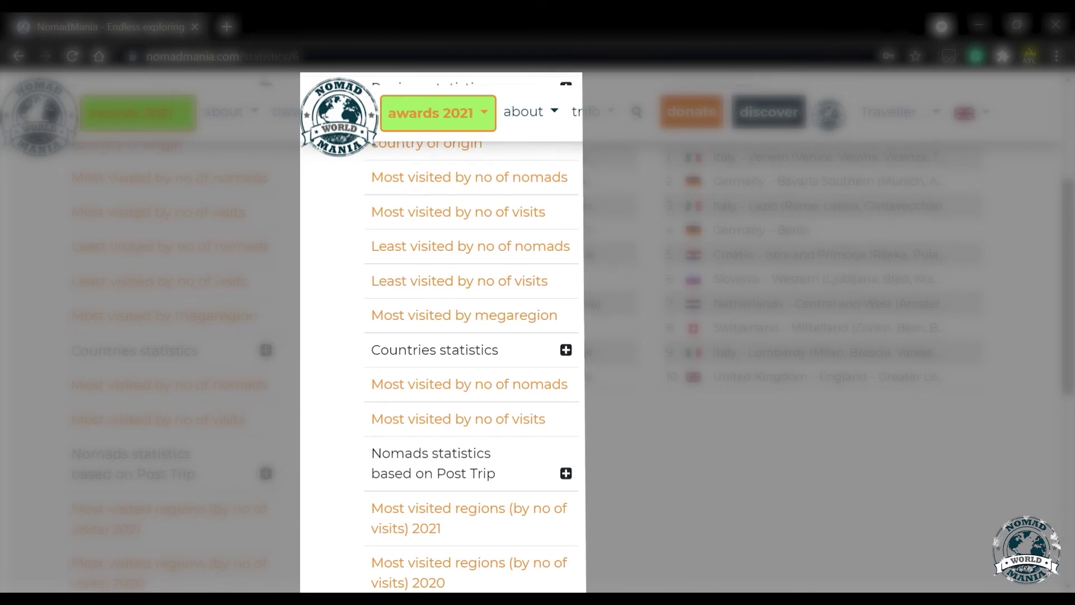
scroll(537, 336, "down", 3)
scroll(538, 336, "down", 2)
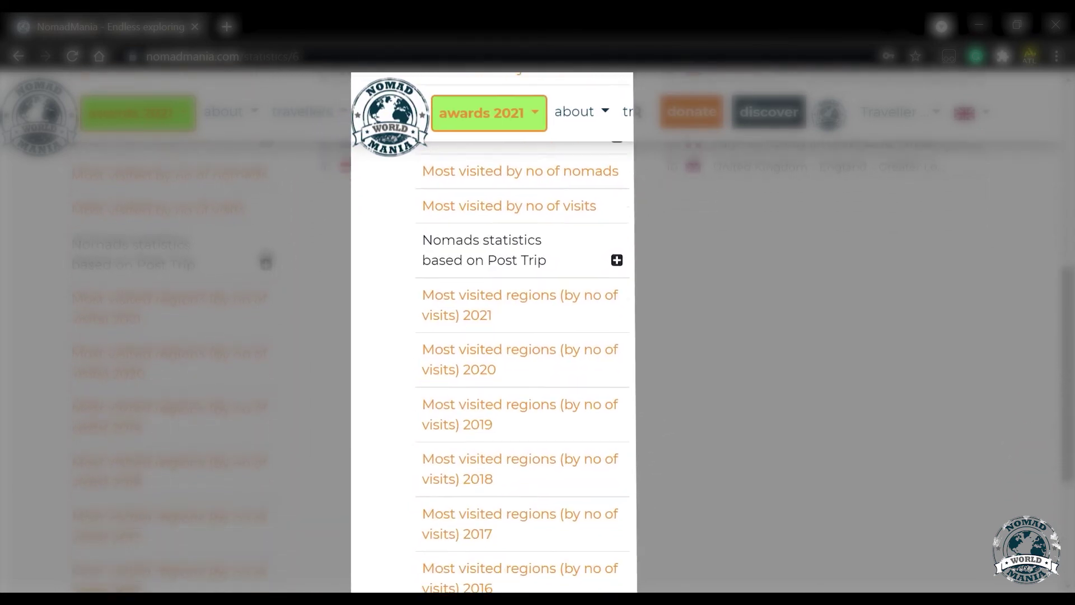
scroll(538, 336, "down", 1)
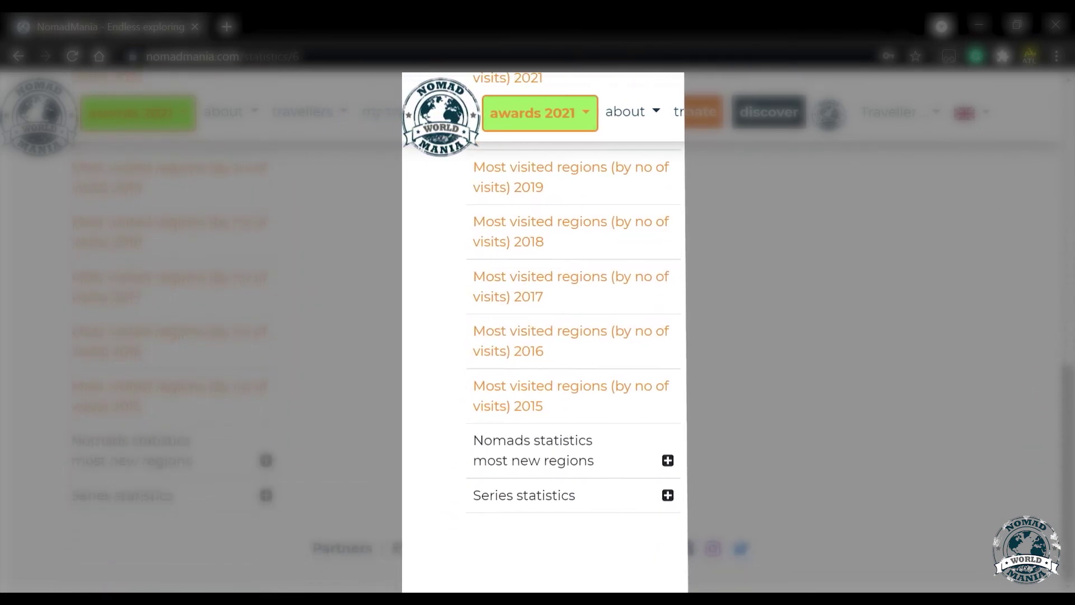
left_click(265, 457)
scroll(537, 337, "down", 1)
scroll(537, 336, "down", 3)
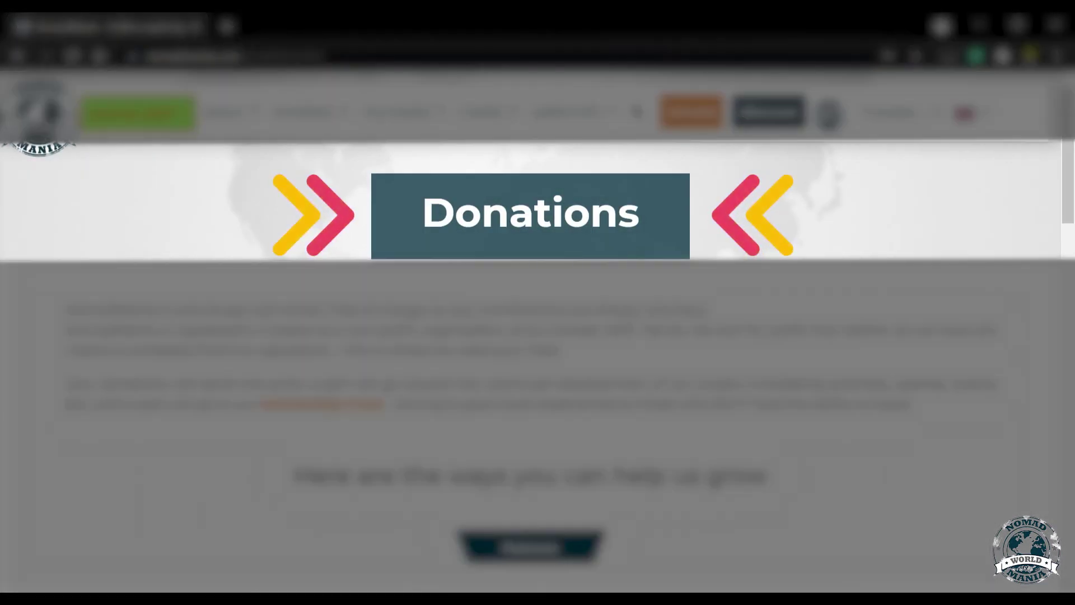
Scroll the Donations page to the Patreon mentorship tiers and choose to become a mentor.
scroll(538, 336, "down", 6)
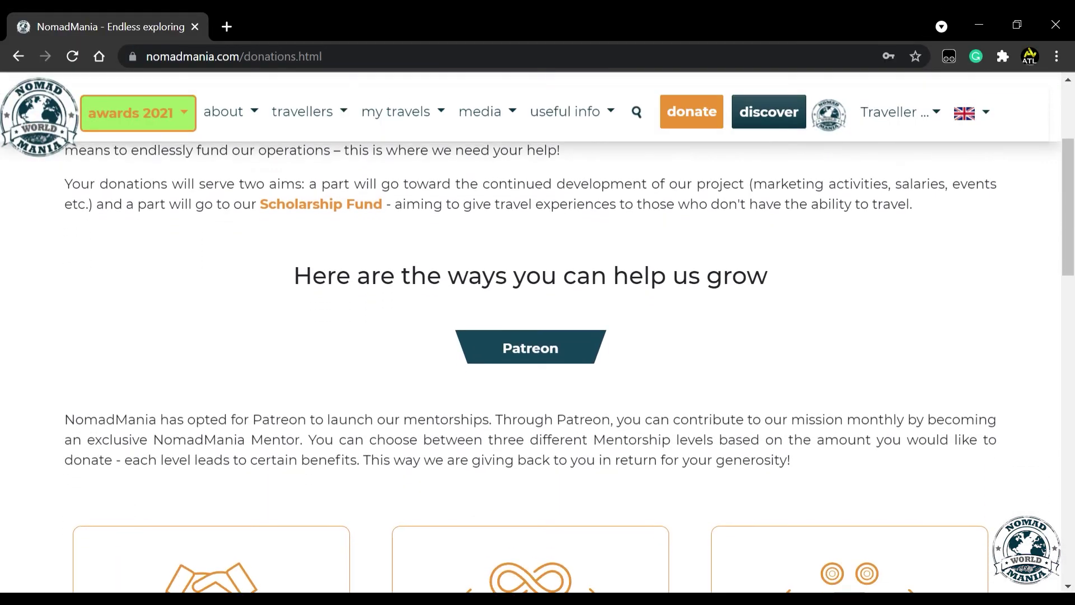
scroll(538, 336, "down", 3)
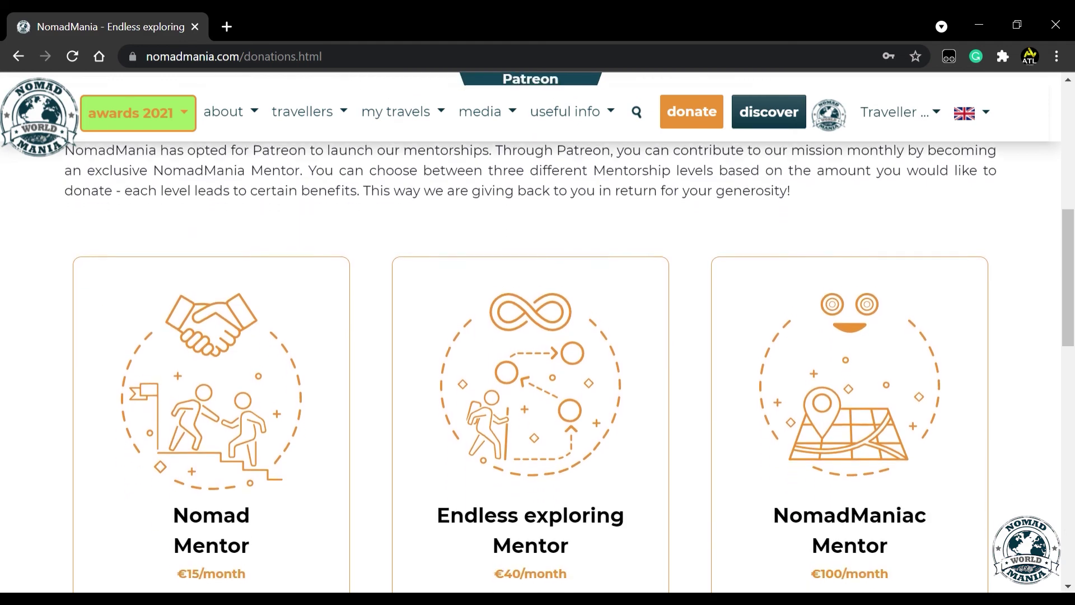
scroll(538, 336, "down", 5)
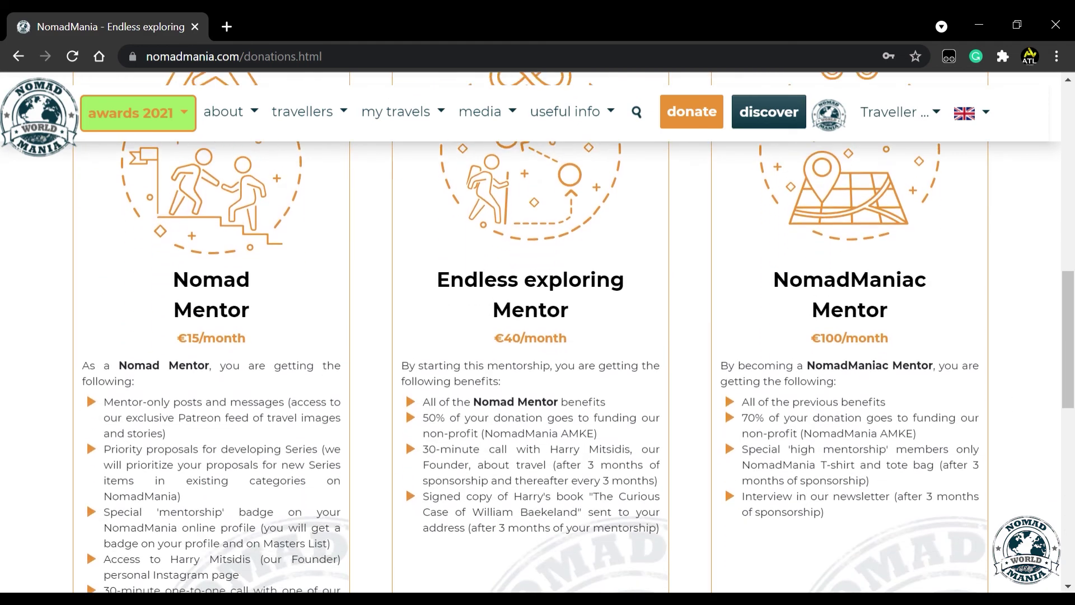
scroll(537, 336, "down", 1)
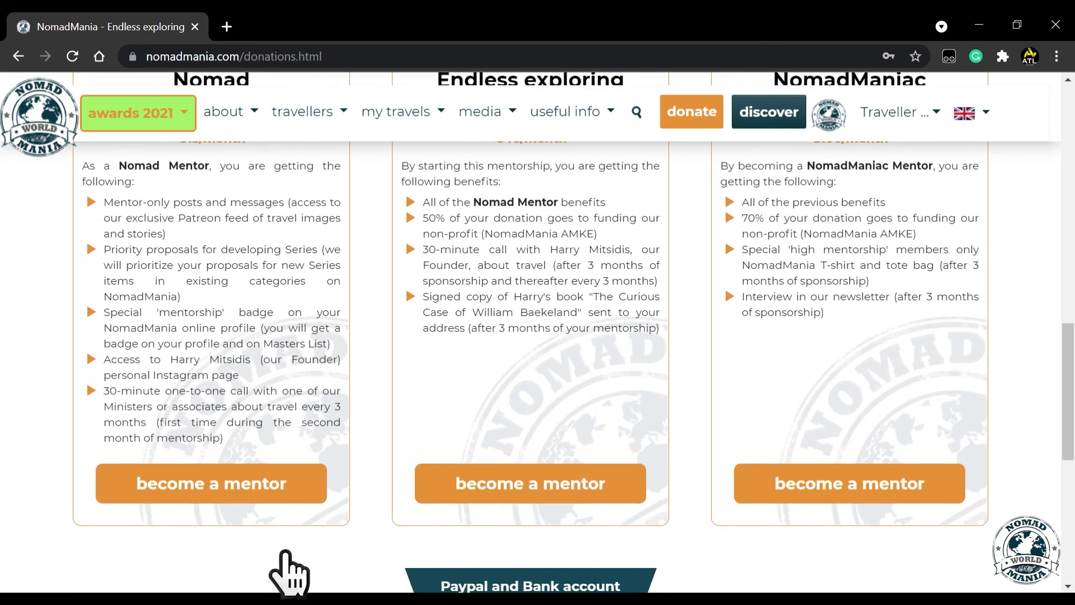
left_click(212, 480)
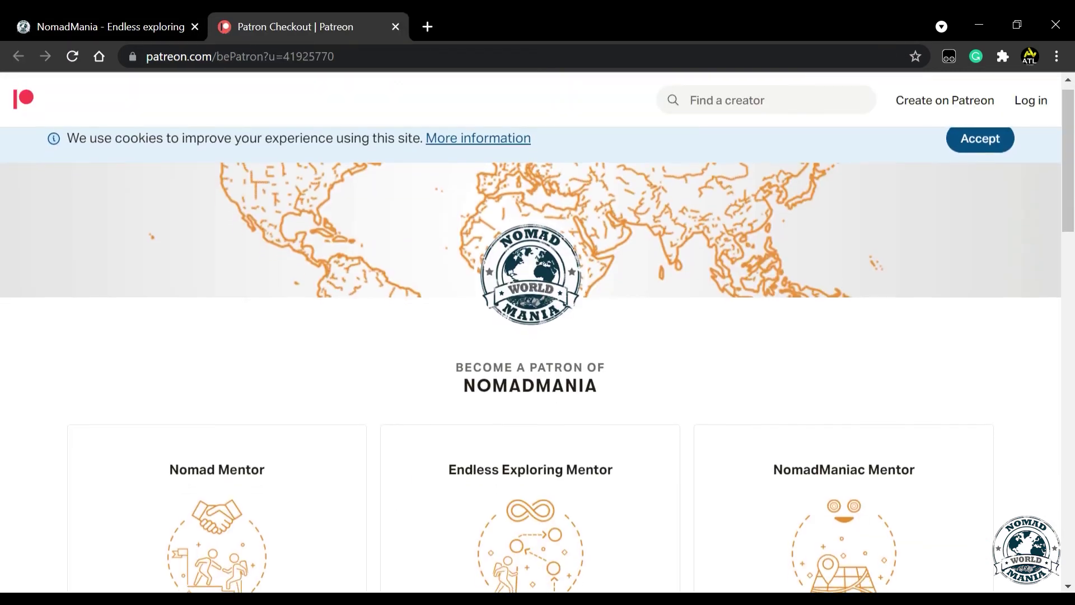
Scroll through the €15, €40 and €100 monthly mentor tiers and their benefits on Patreon checkout.
scroll(537, 336, "down", 4)
scroll(538, 336, "down", 3)
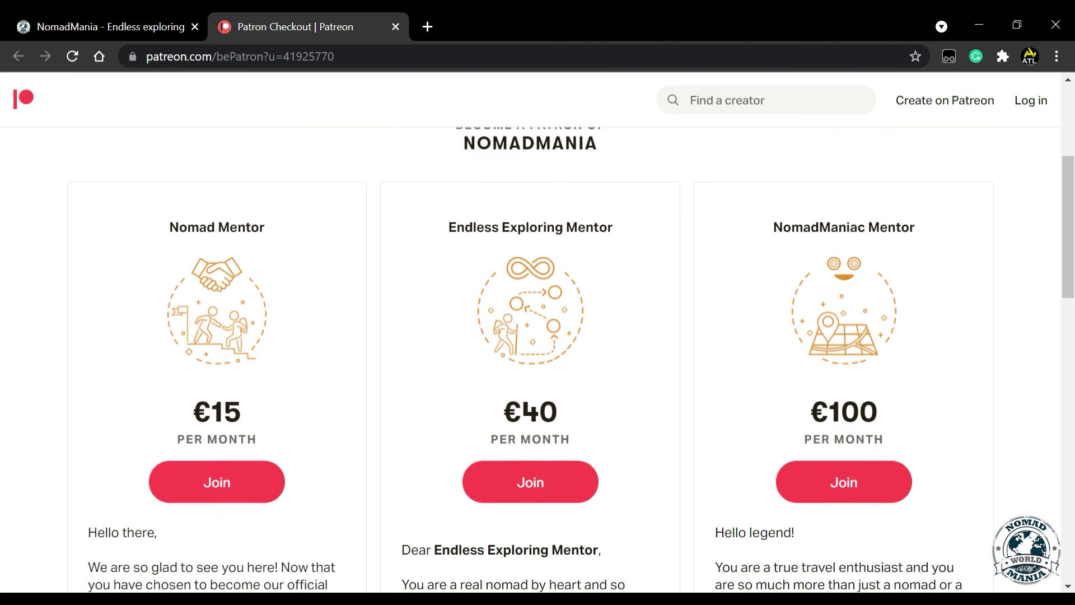
scroll(538, 336, "down", 3)
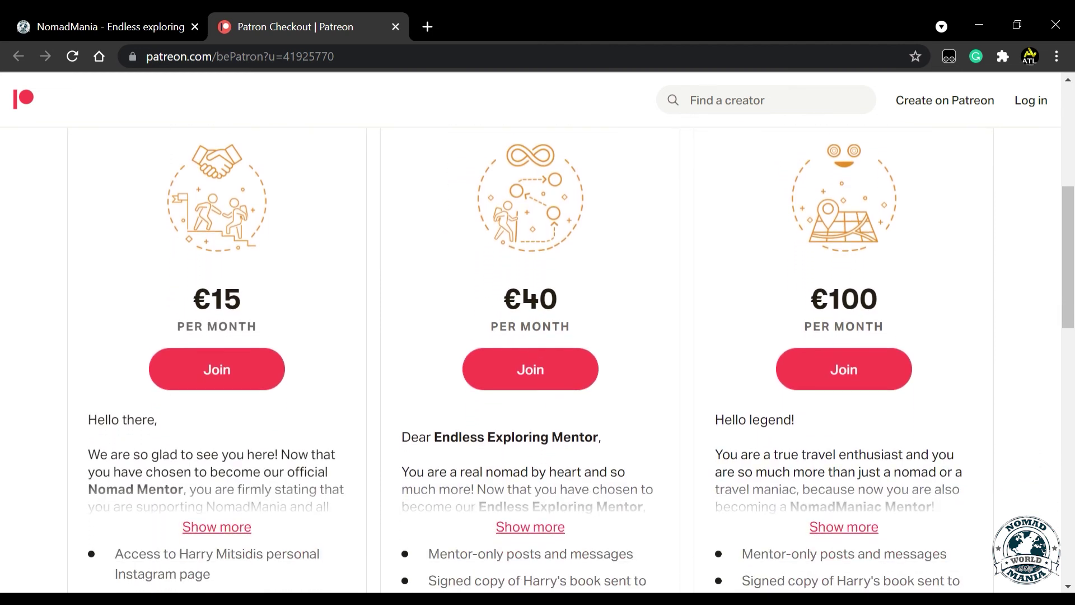
scroll(538, 336, "down", 2)
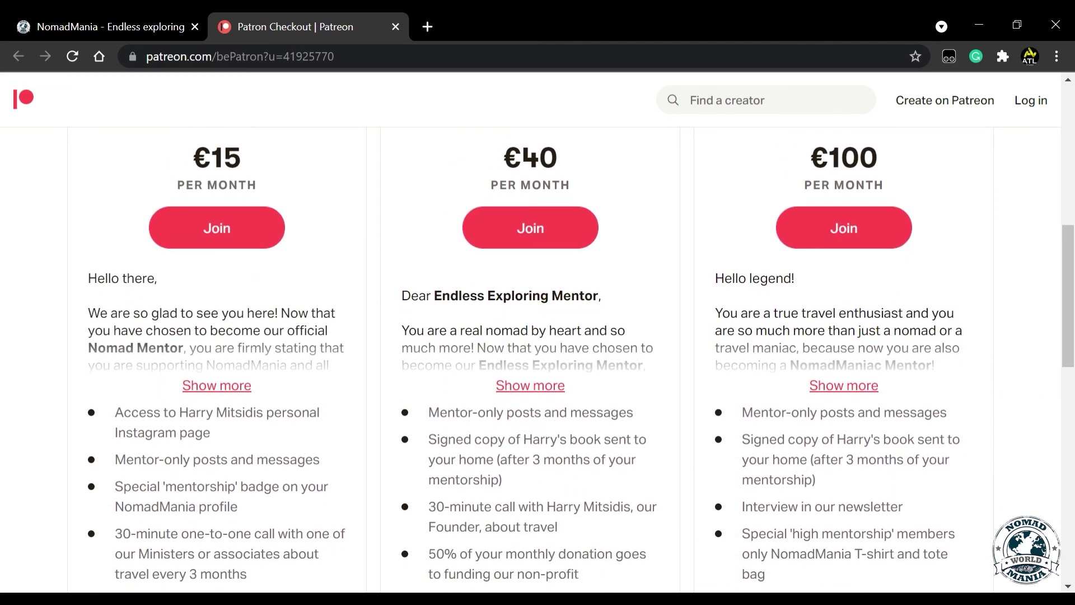
Return to the NomadMania Donations tab and scroll to the PayPal and bank transfer details.
key("ctrl+shift+Tab")
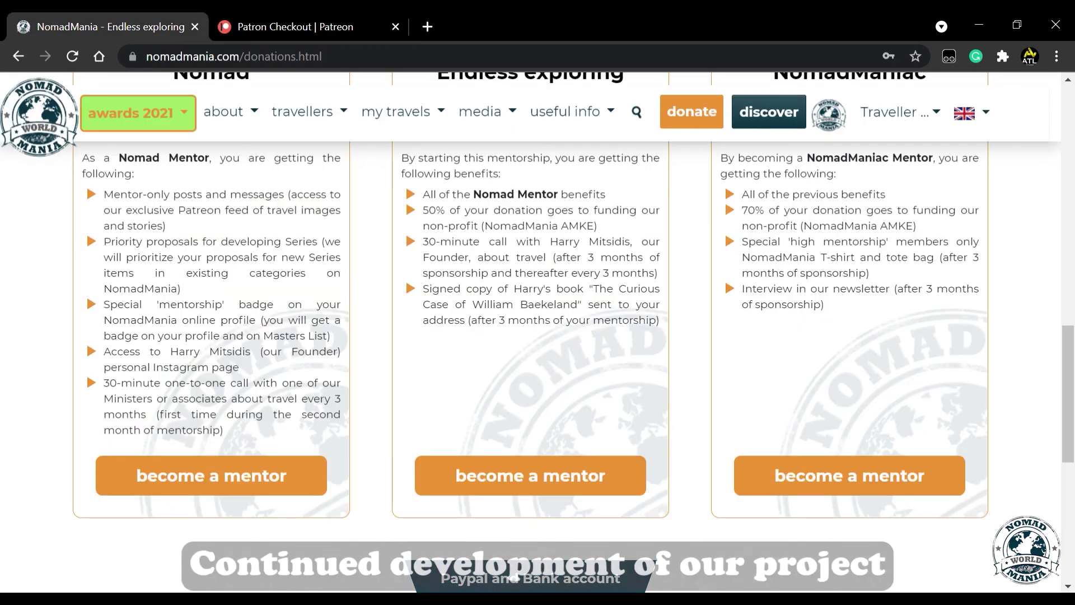
scroll(537, 336, "down", 3)
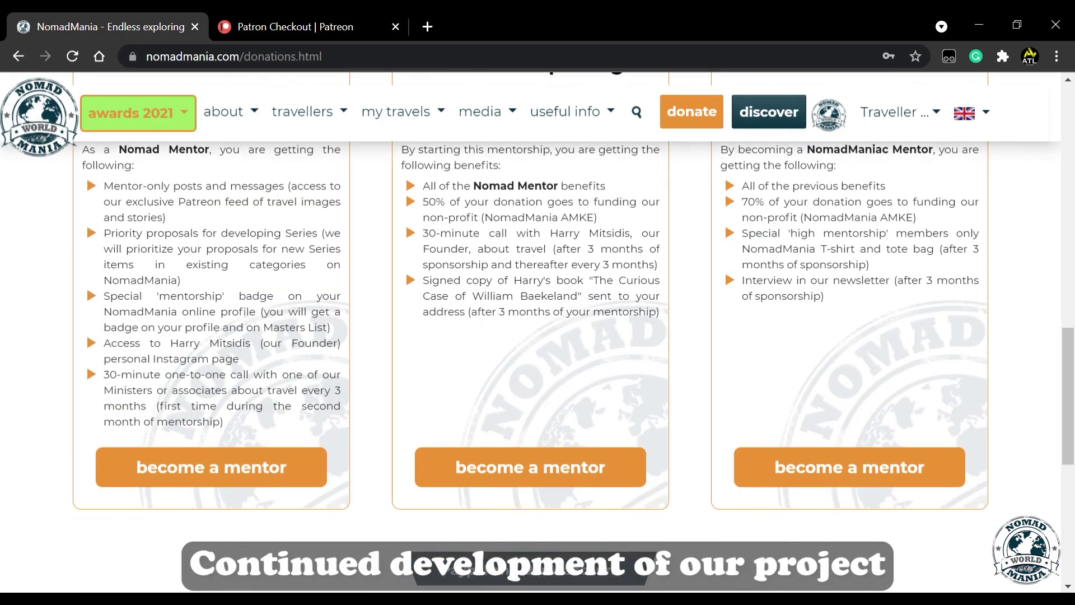
scroll(537, 336, "down", 3)
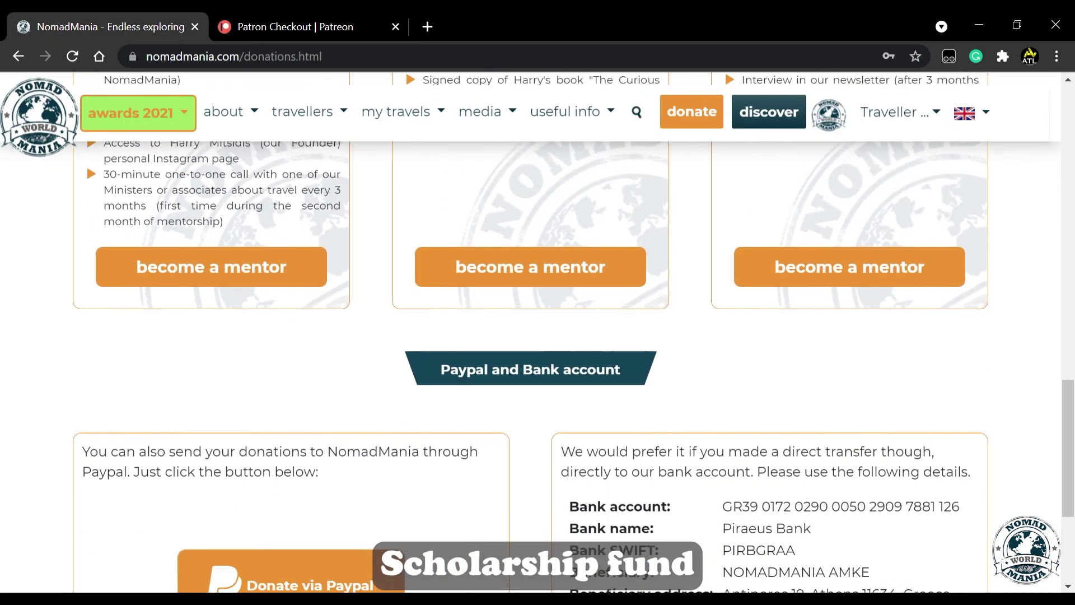
scroll(537, 336, "down", 1)
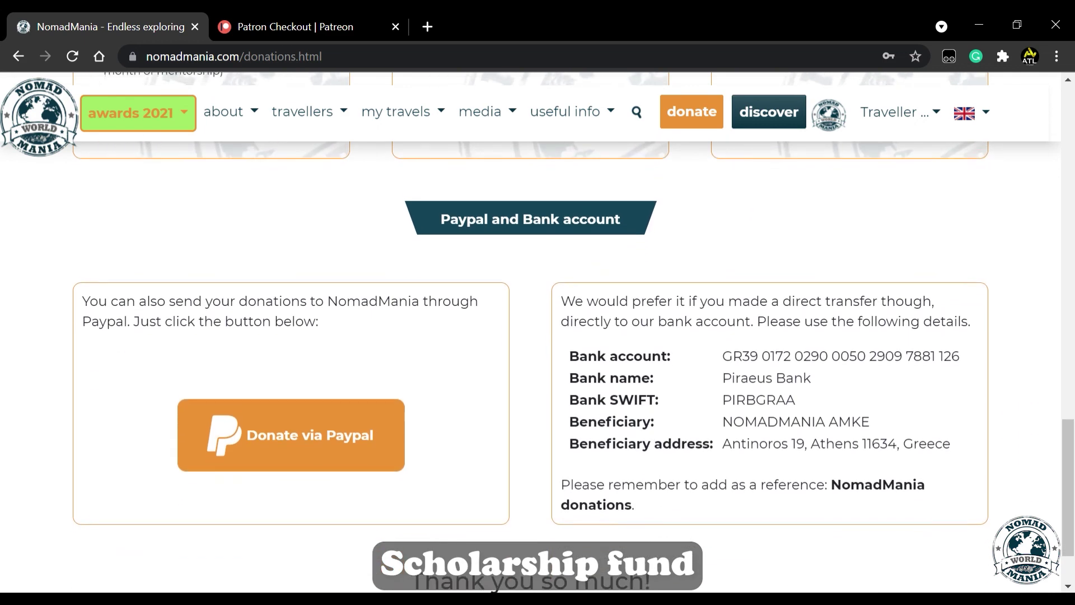